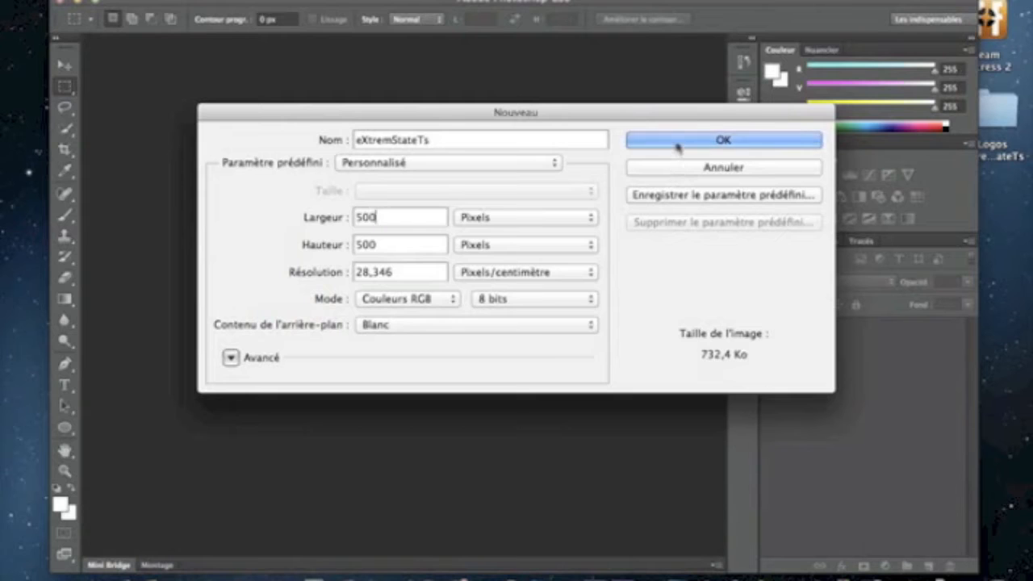
Step: Create the new 500 × 500 pixel RGB document named eXtremStateTs with a white background
{"action": "left_click", "coordinate": [675, 142]}
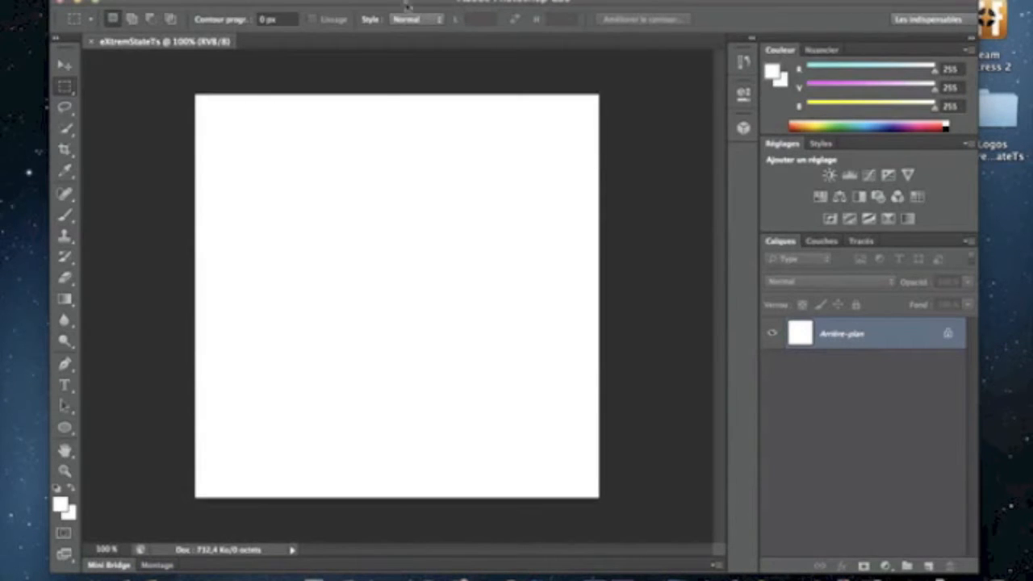
Step: Draw a large ellipse about 466 × 440 px with the Ellipse tool and center it on the canvas
{"action": "left_click", "coordinate": [66, 430]}
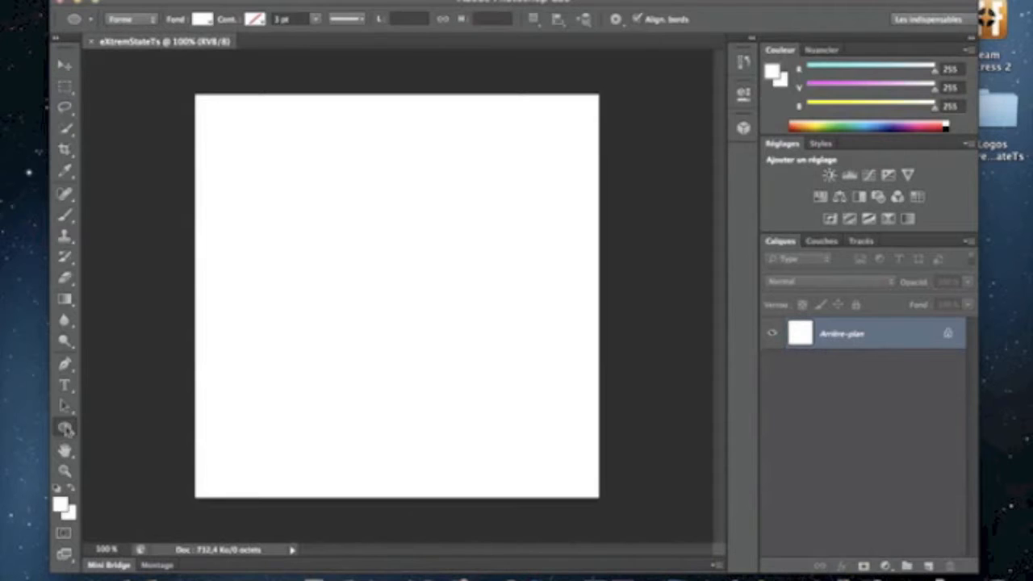
{"action": "left_click_drag", "start_coordinate": [66, 430], "coordinate": [132, 418]}
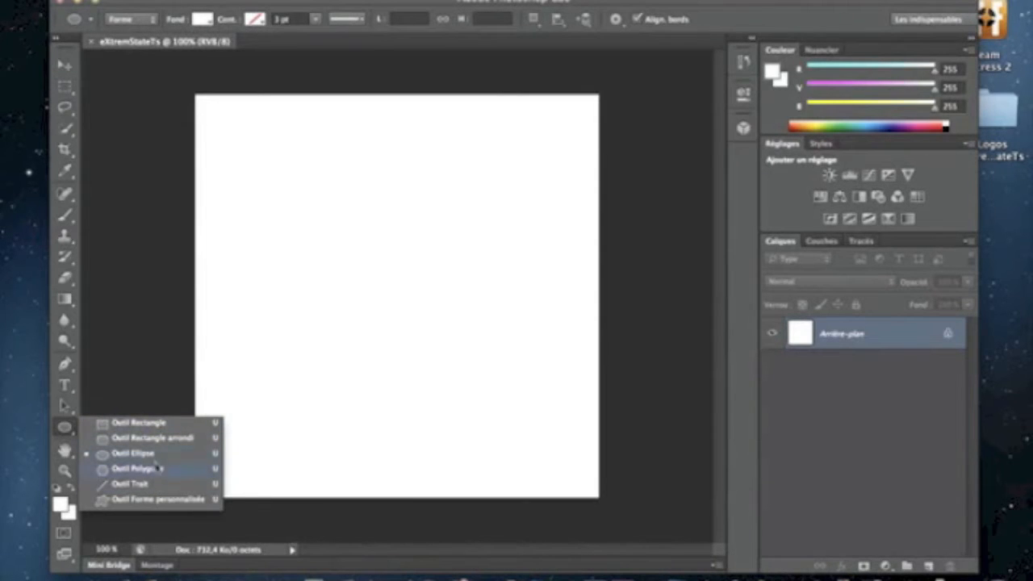
{"action": "left_click", "coordinate": [136, 455]}
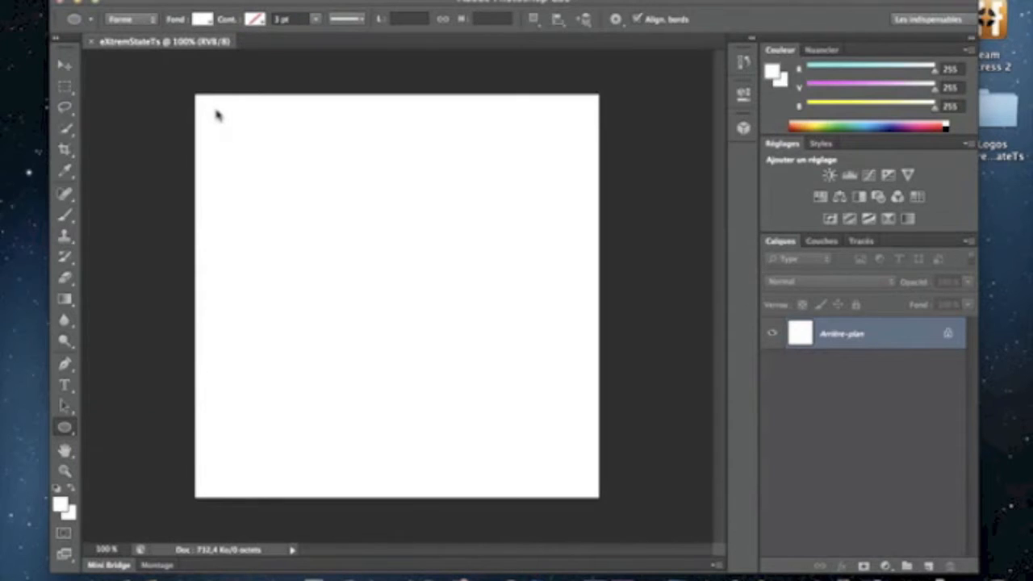
{"action": "left_click_drag", "start_coordinate": [206, 117], "coordinate": [582, 471]}
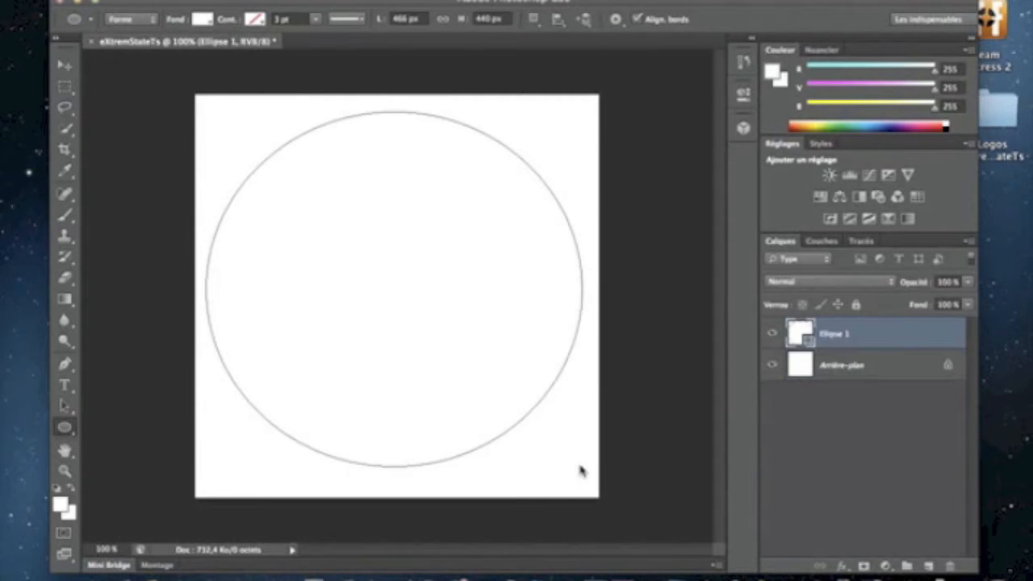
{"action": "left_click", "coordinate": [65, 66]}
{"action": "left_click_drag", "start_coordinate": [309, 241], "coordinate": [313, 257]}
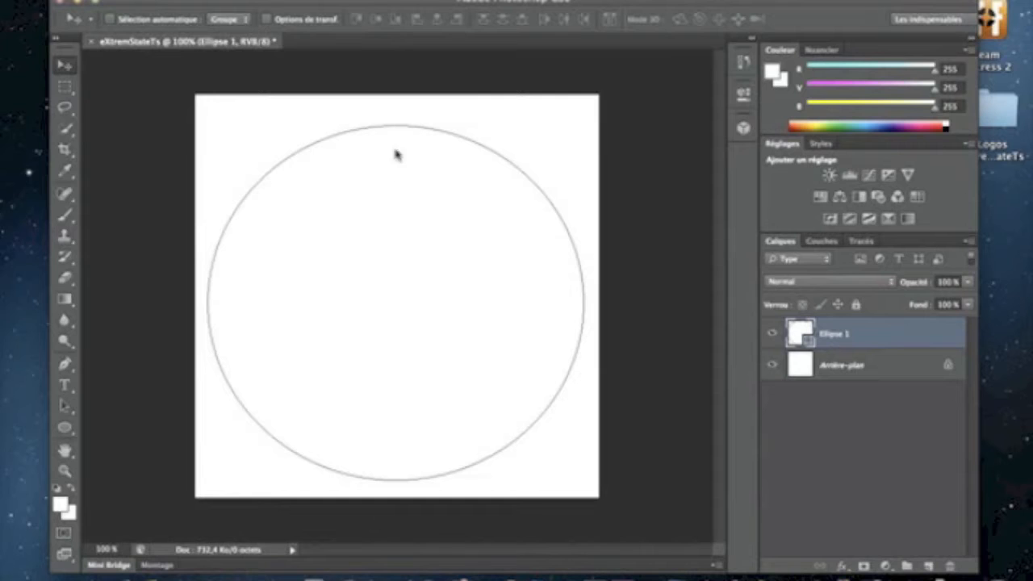
Step: Open the ellipse layer's layer style and give it a gradient overlay, with the color overlay left off
{"action": "double_click", "coordinate": [855, 338]}
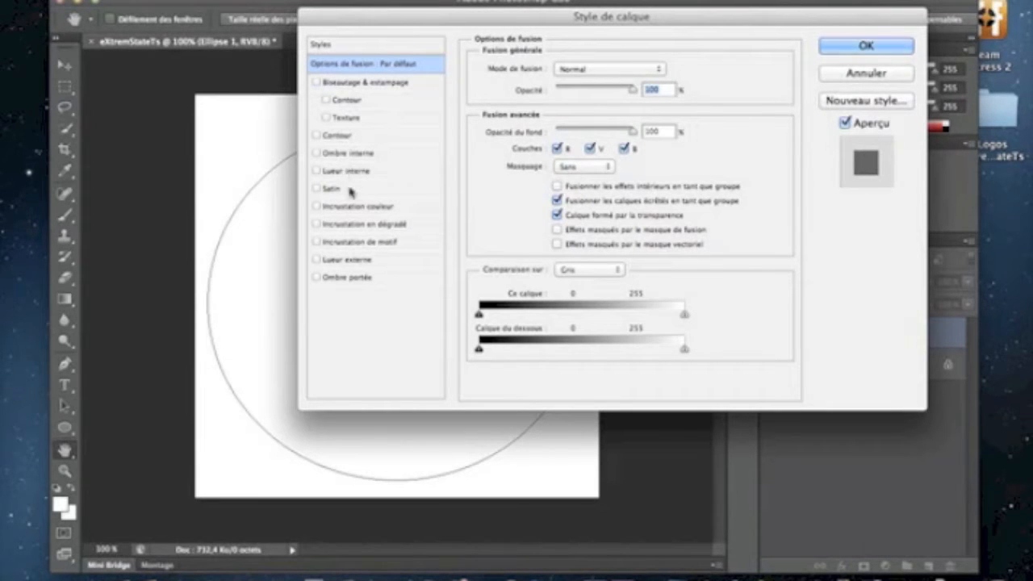
{"action": "left_click", "coordinate": [317, 208]}
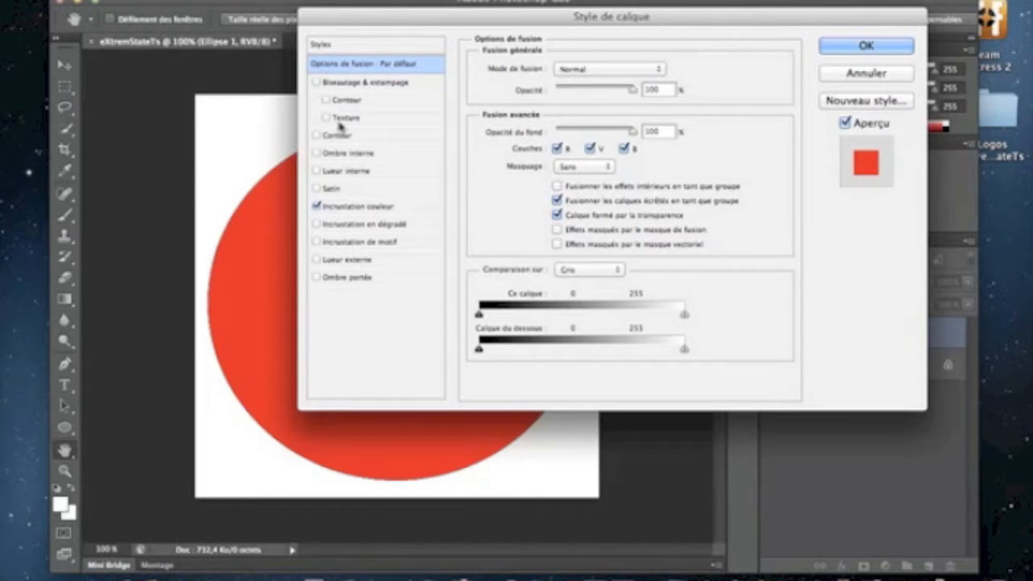
{"action": "left_click_drag", "start_coordinate": [383, 16], "coordinate": [453, 37]}
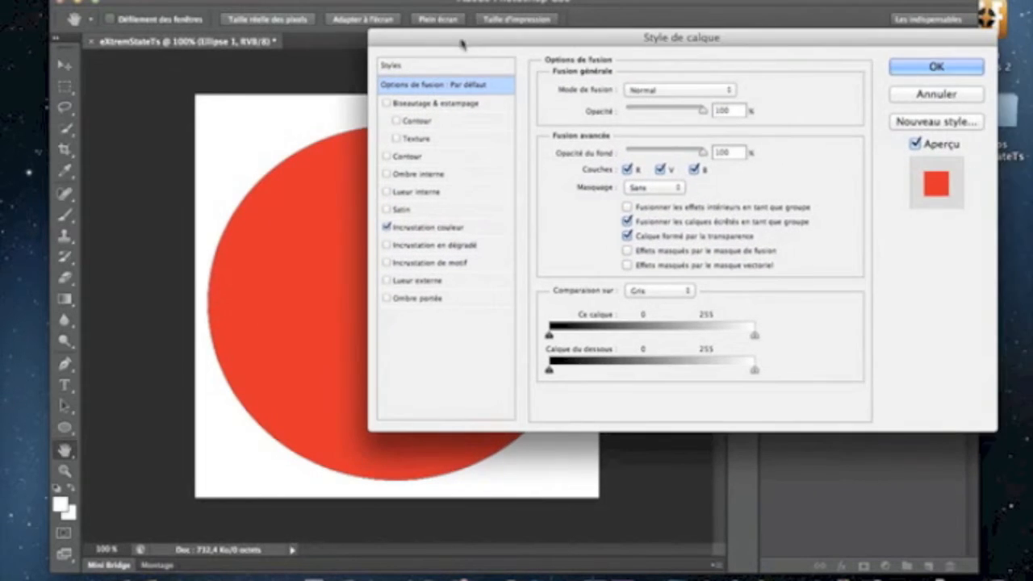
{"action": "left_click", "coordinate": [387, 228]}
{"action": "left_click", "coordinate": [397, 245]}
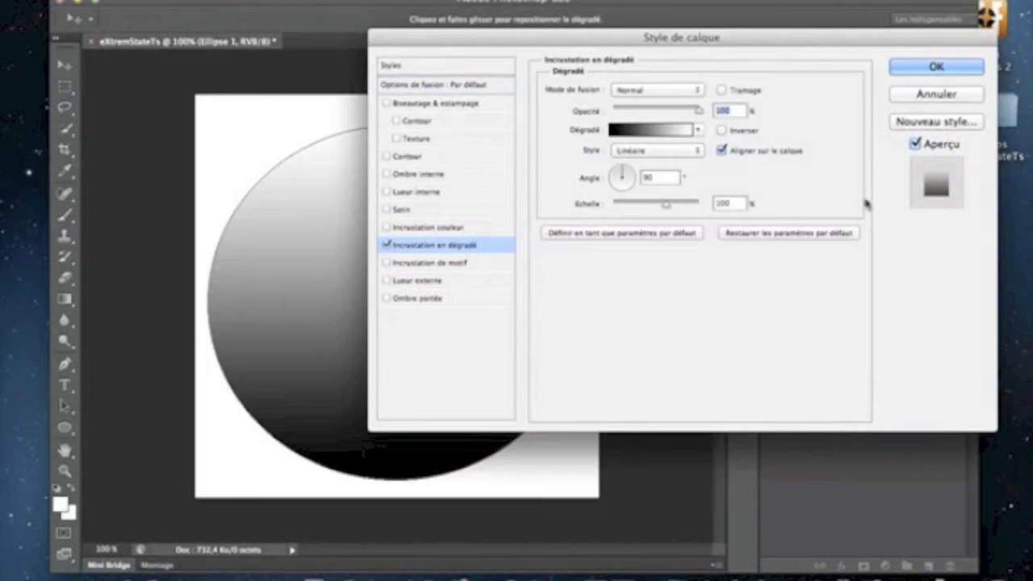
Step: Change the black stop at position 0% of the overlay gradient to blue #2318b6
{"action": "left_click", "coordinate": [635, 130]}
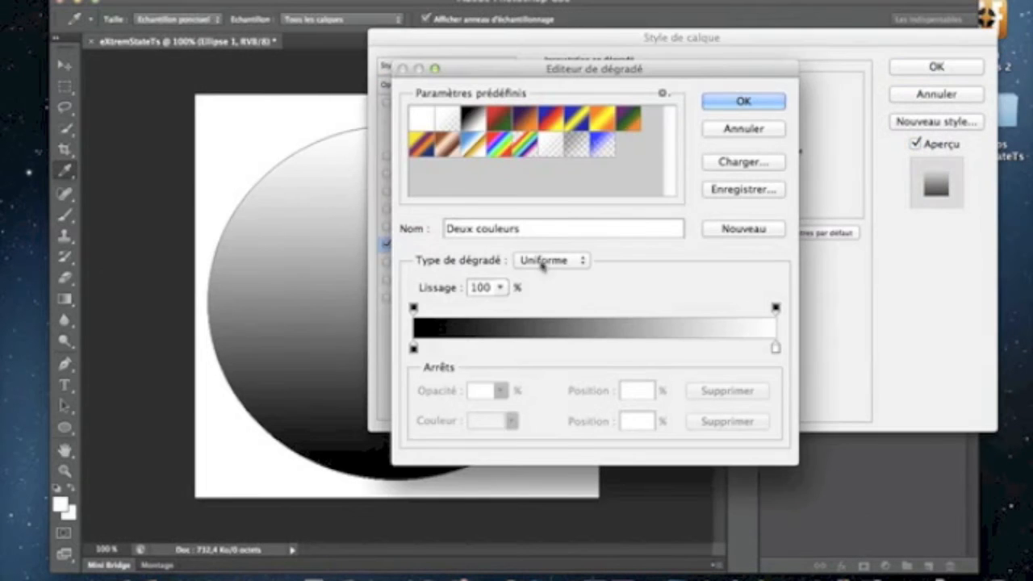
{"action": "left_click", "coordinate": [414, 348]}
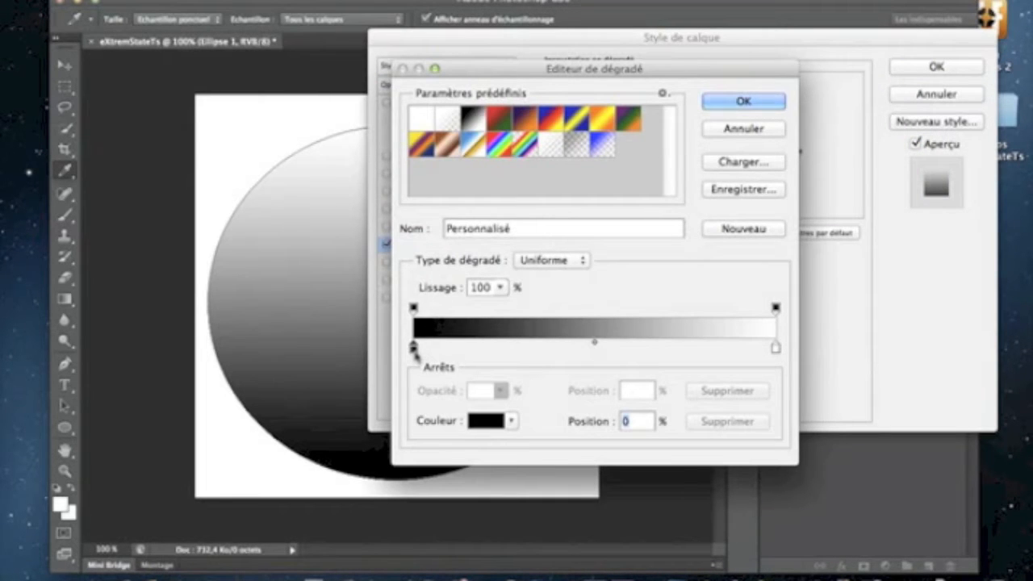
{"action": "left_click", "coordinate": [512, 421]}
{"action": "left_click", "coordinate": [492, 420]}
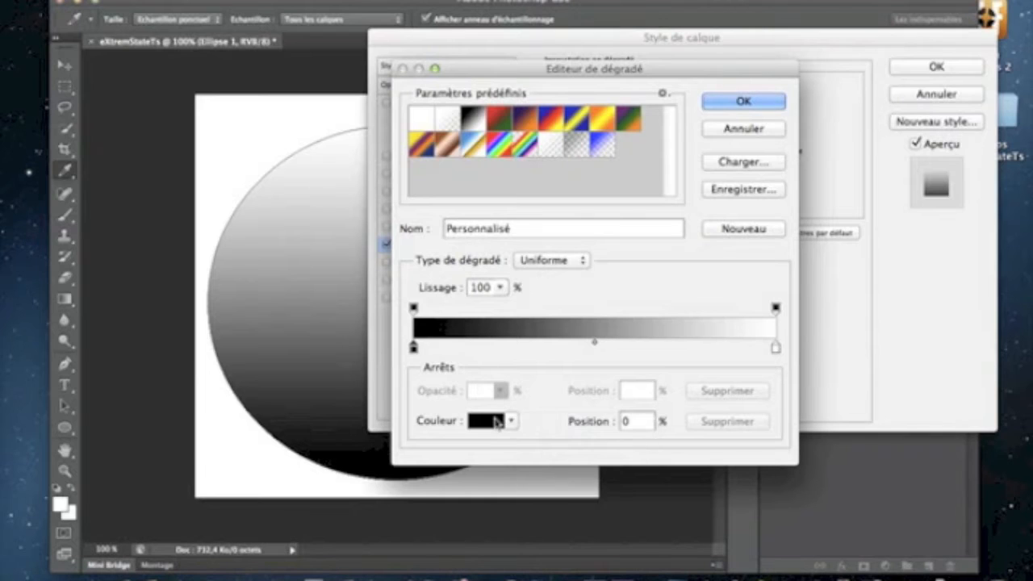
{"action": "mouse_move", "coordinate": [714, 238]}
{"action": "left_mouse_down"}
{"action": "mouse_move", "coordinate": [715, 184]}
{"action": "mouse_move", "coordinate": [675, 166]}
{"action": "mouse_move", "coordinate": [687, 126]}
{"action": "mouse_move", "coordinate": [683, 196]}
{"action": "mouse_move", "coordinate": [670, 176]}
{"action": "left_mouse_up"}
{"action": "left_click", "coordinate": [857, 113]}
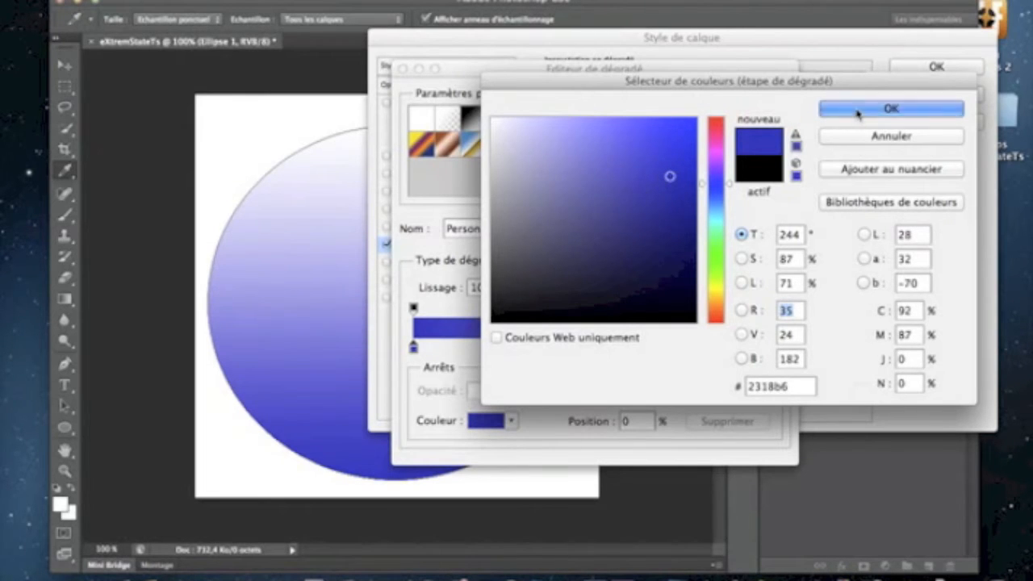
{"action": "left_click", "coordinate": [720, 107]}
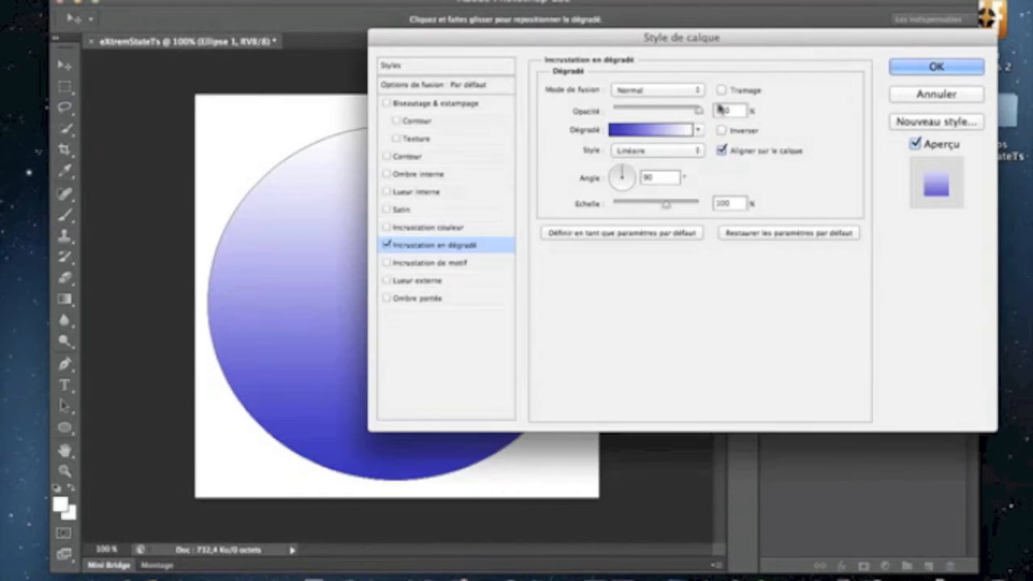
{"action": "left_click", "coordinate": [387, 156]}
{"action": "left_click", "coordinate": [386, 156]}
{"action": "left_click", "coordinate": [387, 104]}
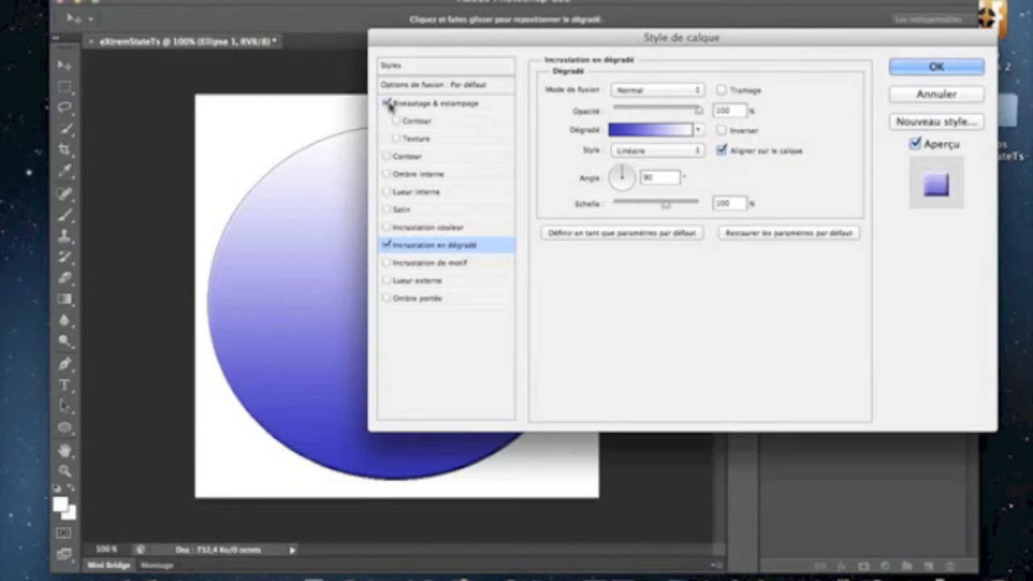
{"action": "left_click", "coordinate": [386, 104]}
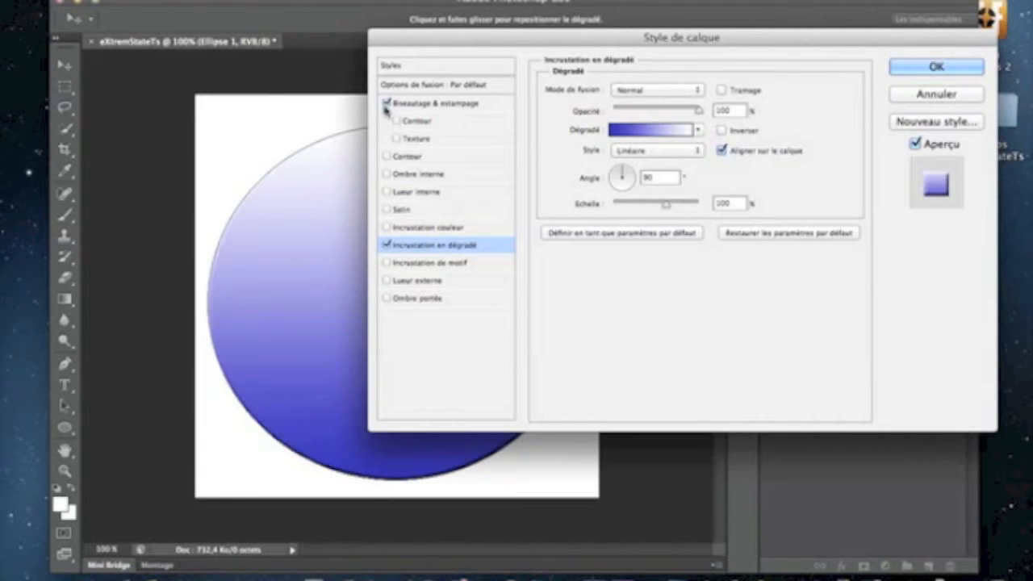
Step: Enable a drop shadow on the ellipse and darken the overlay gradient's blue stop to #1a118b
{"action": "left_click", "coordinate": [387, 299]}
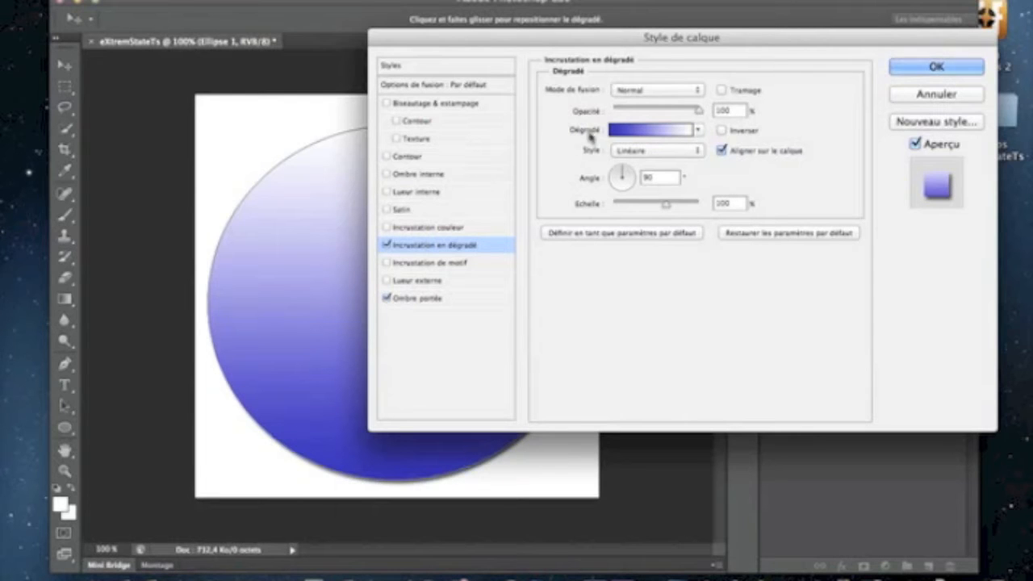
{"action": "left_click", "coordinate": [622, 131]}
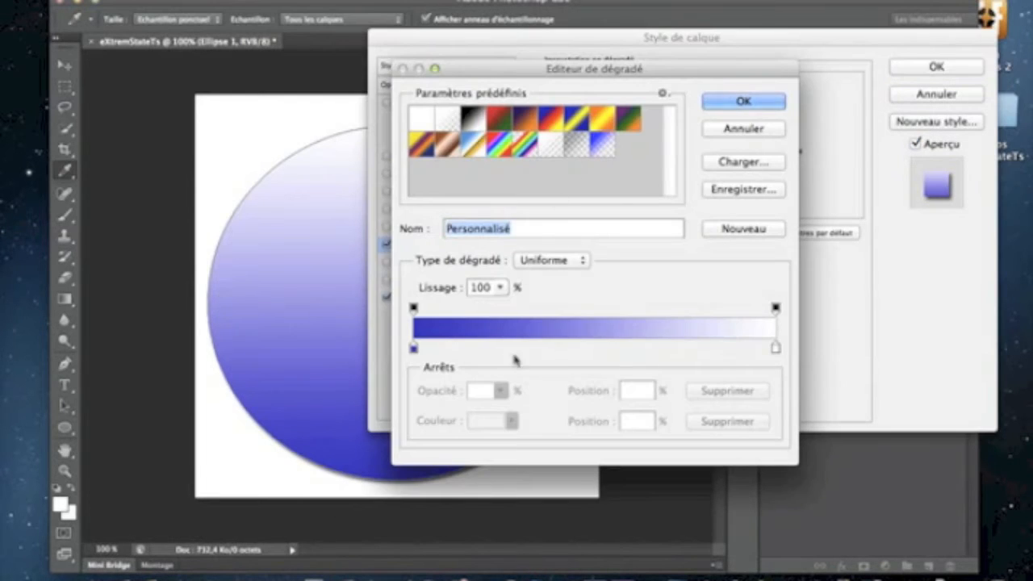
{"action": "left_click", "coordinate": [413, 348]}
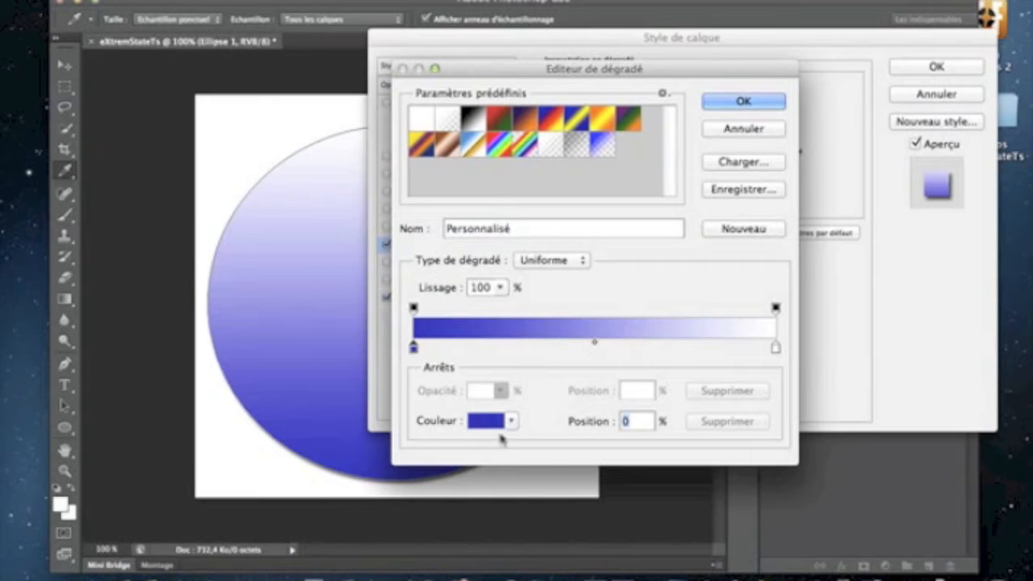
{"action": "left_click", "coordinate": [499, 423]}
{"action": "mouse_move", "coordinate": [670, 202]}
{"action": "left_mouse_down"}
{"action": "mouse_move", "coordinate": [681, 219]}
{"action": "mouse_move", "coordinate": [678, 282]}
{"action": "mouse_move", "coordinate": [671, 214]}
{"action": "left_mouse_up"}
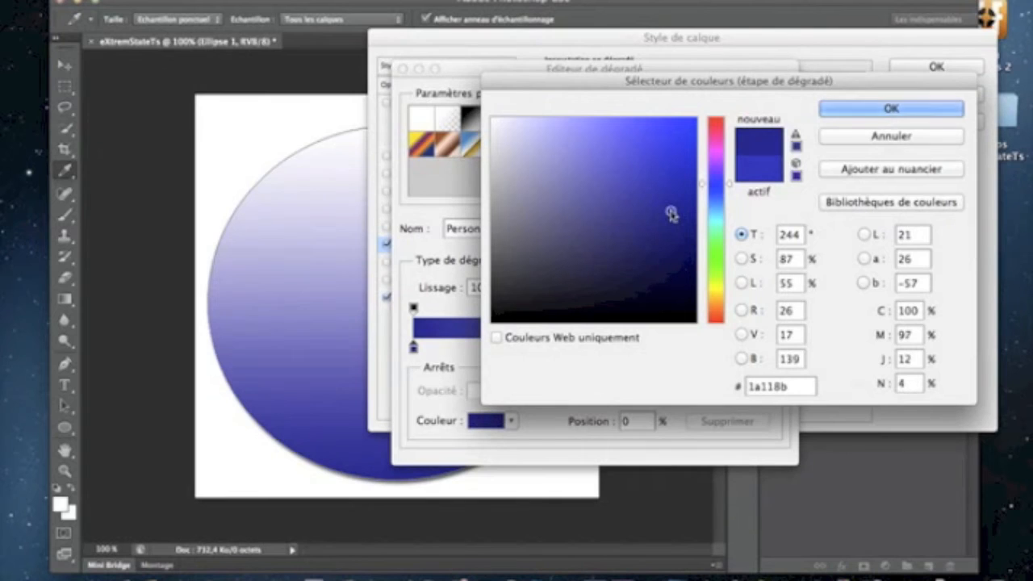
{"action": "left_click", "coordinate": [825, 110]}
{"action": "left_click", "coordinate": [711, 102]}
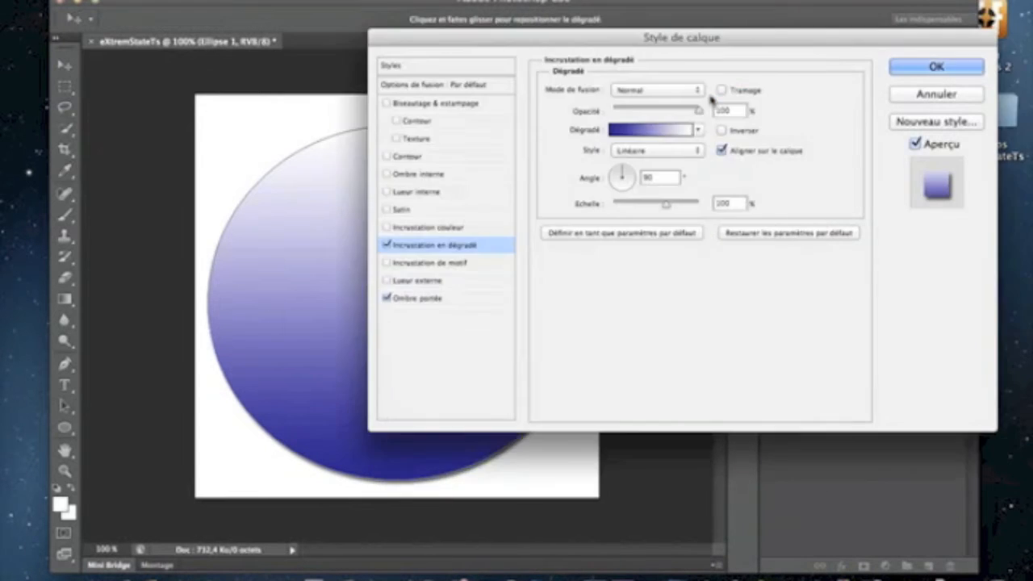
Step: Set the ellipse's drop shadow color to light blue #046ee5
{"action": "left_click", "coordinate": [423, 302]}
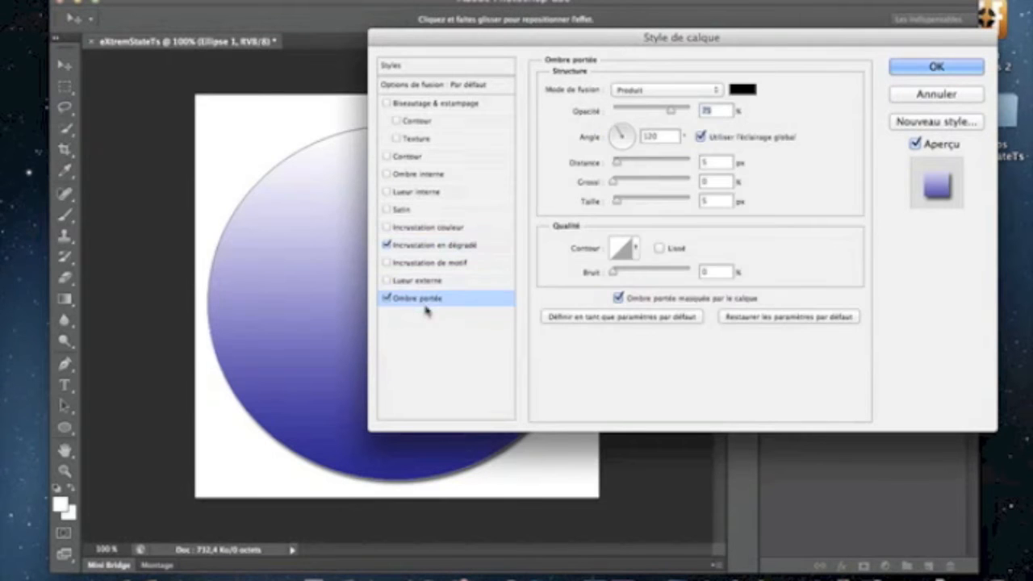
{"action": "left_click", "coordinate": [737, 91]}
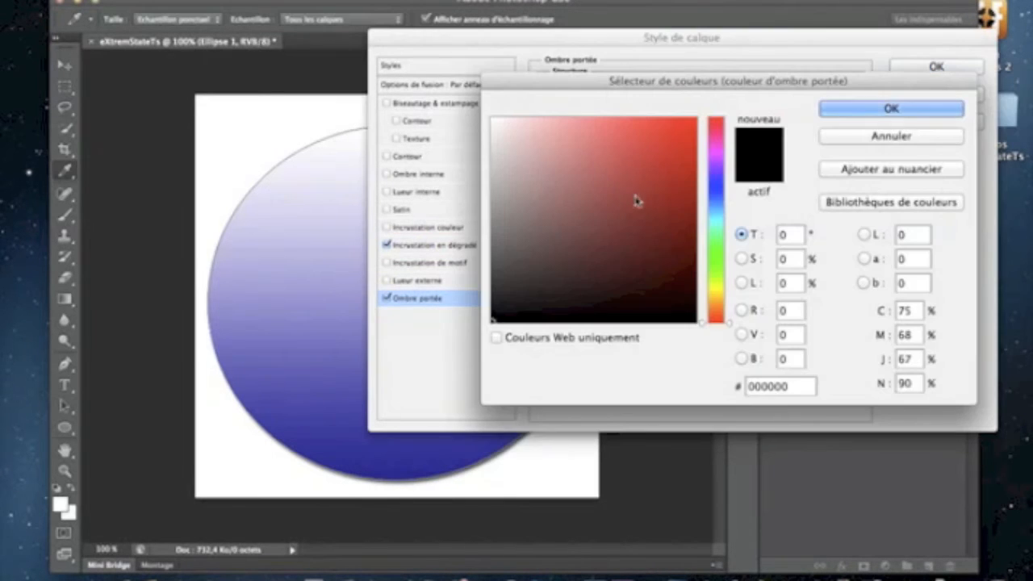
{"action": "left_click_drag", "start_coordinate": [716, 234], "coordinate": [692, 141]}
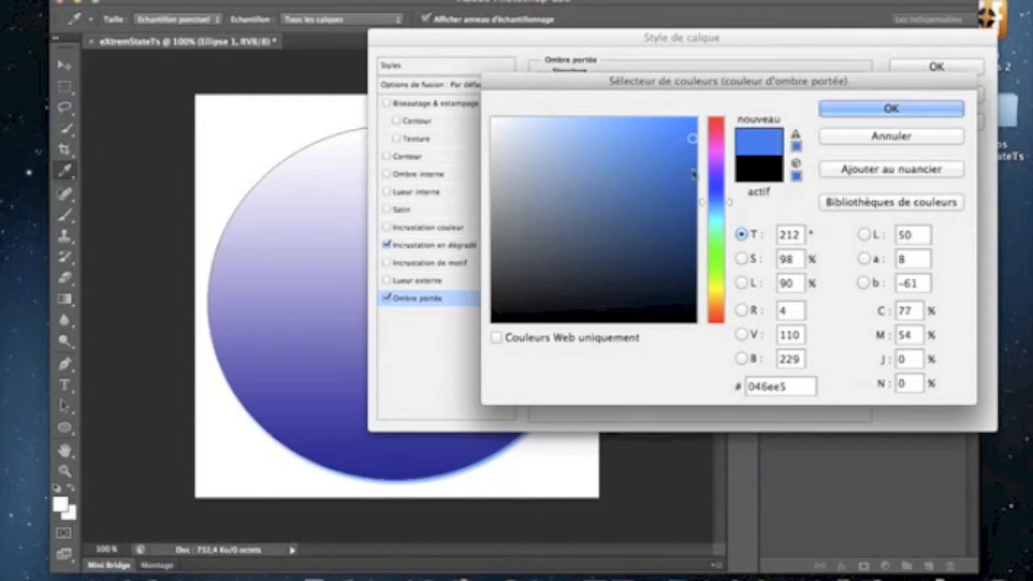
{"action": "left_click", "coordinate": [838, 111]}
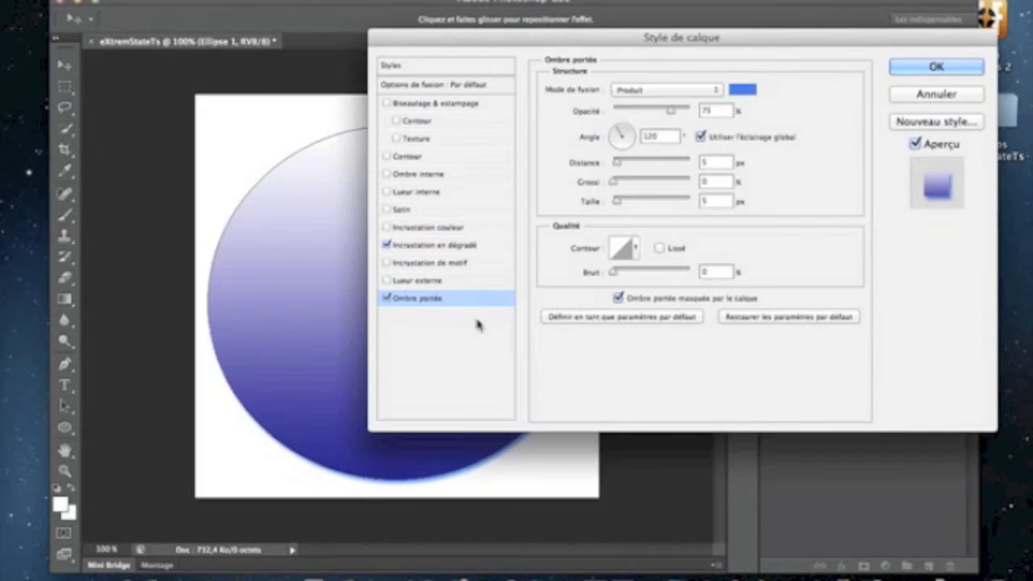
{"action": "left_click", "coordinate": [412, 281]}
{"action": "left_click", "coordinate": [387, 281]}
{"action": "left_click", "coordinate": [387, 281]}
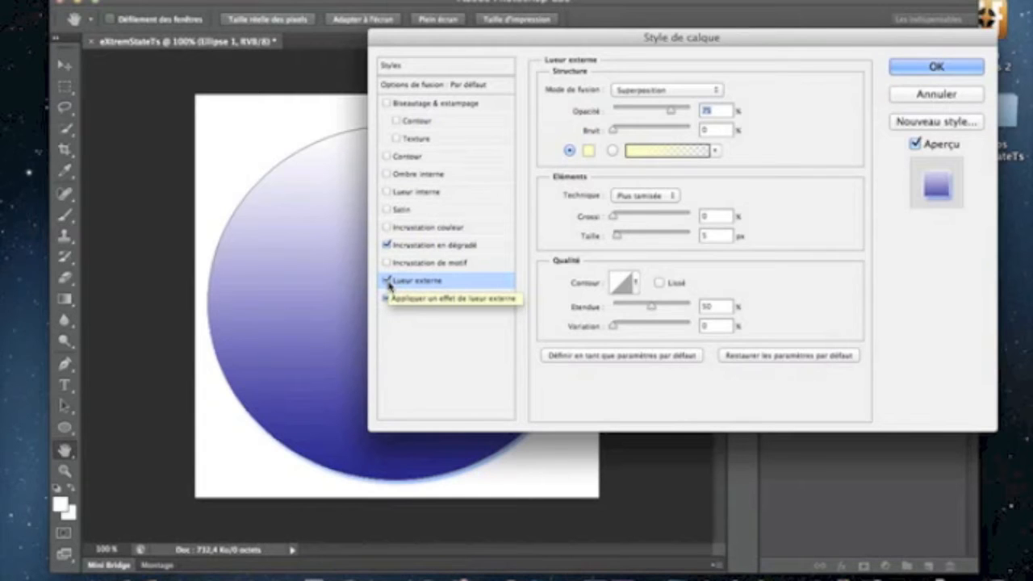
{"action": "left_click", "coordinate": [388, 279]}
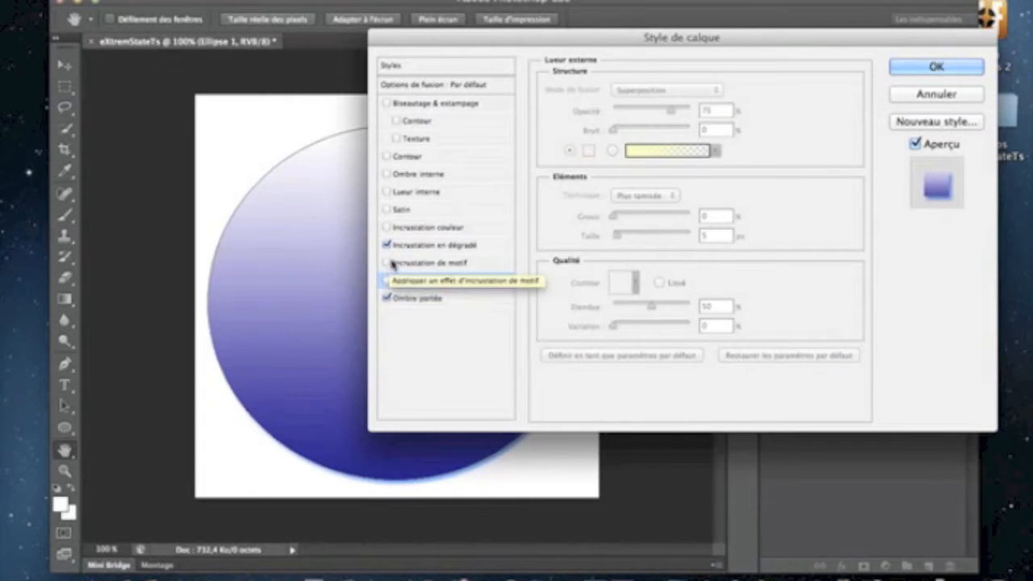
Step: Add an inner glow to the ellipse and set its color to red #fb001e
{"action": "left_click", "coordinate": [387, 192]}
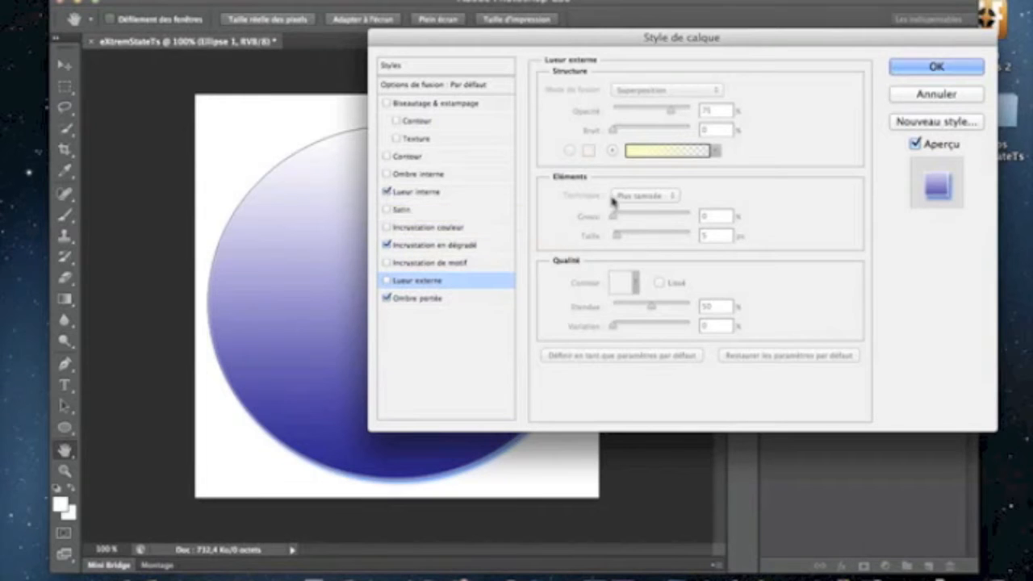
{"action": "left_click", "coordinate": [422, 195]}
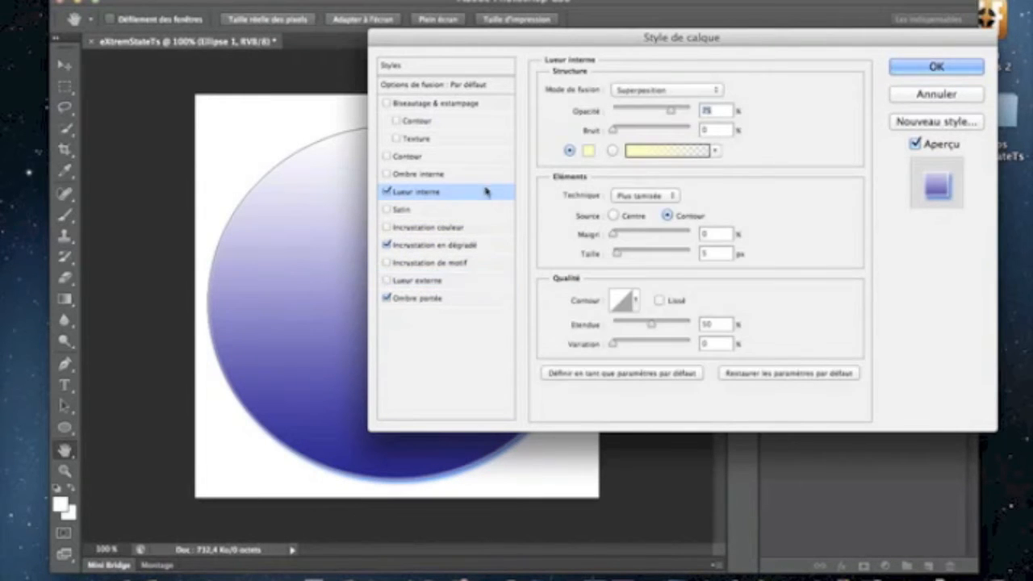
{"action": "left_click", "coordinate": [589, 151]}
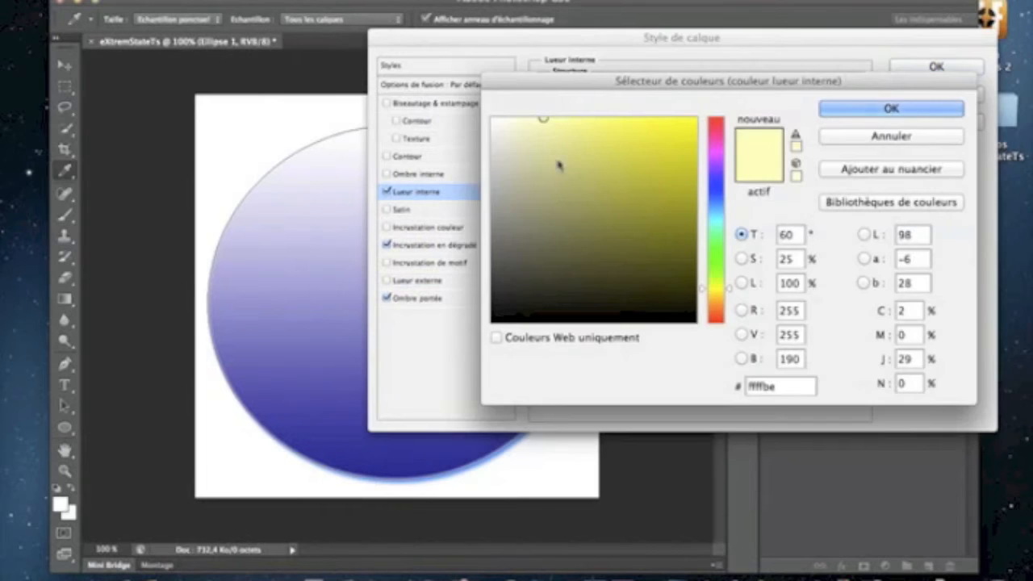
{"action": "left_click", "coordinate": [686, 219]}
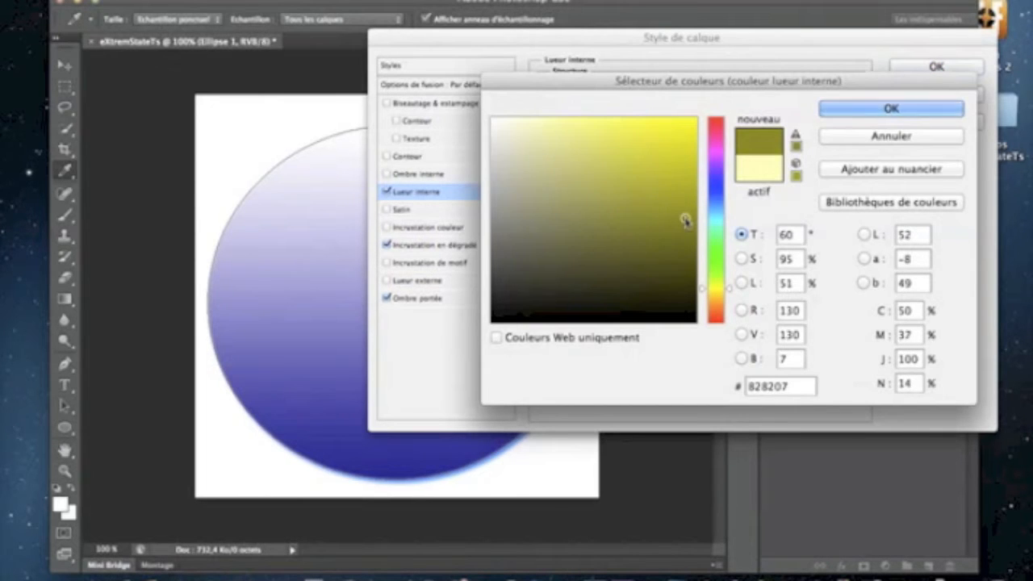
{"action": "left_click_drag", "start_coordinate": [711, 200], "coordinate": [687, 134]}
{"action": "left_click", "coordinate": [718, 127]}
{"action": "left_click", "coordinate": [718, 122]}
{"action": "left_click", "coordinate": [692, 128]}
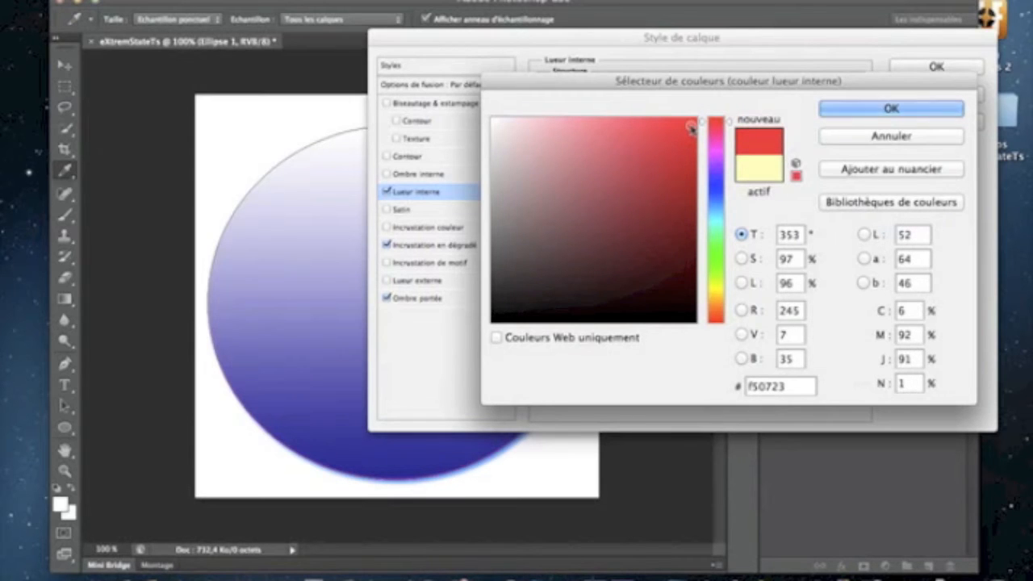
{"action": "left_click", "coordinate": [697, 122]}
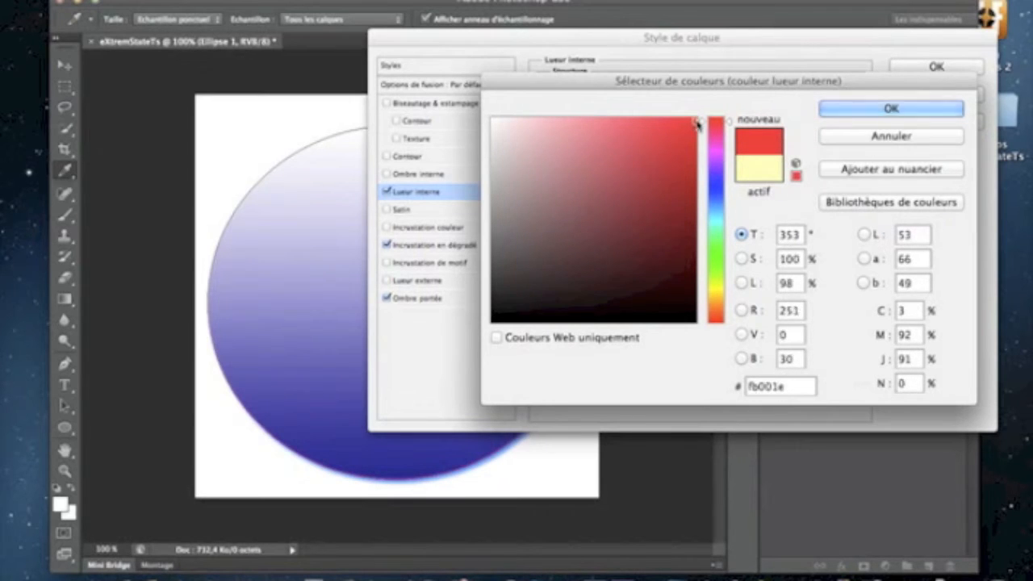
{"action": "left_click", "coordinate": [858, 112]}
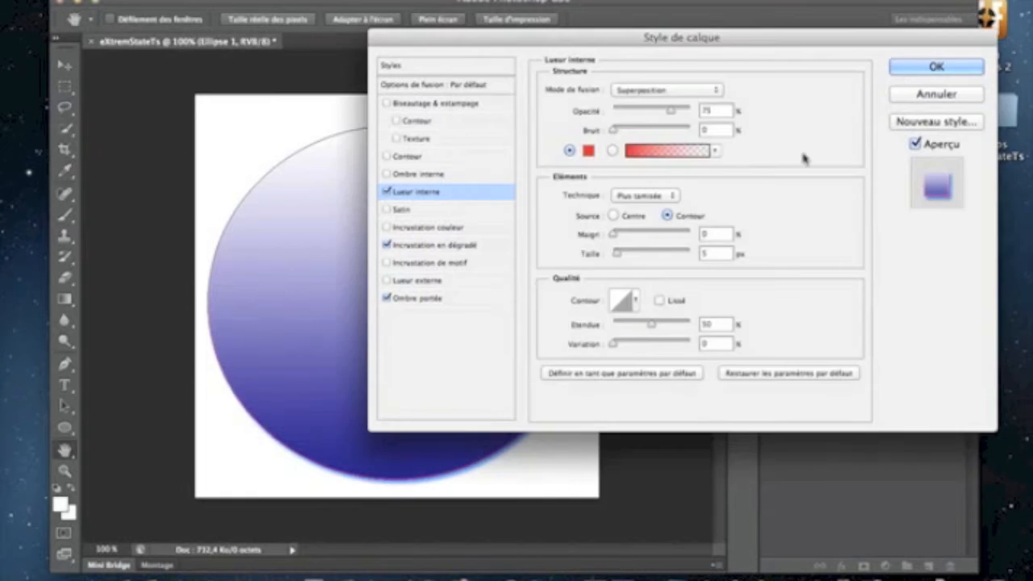
Step: Add an inner shadow to the ellipse, set its color to dark blue #062792, and apply the layer style
{"action": "left_click", "coordinate": [386, 175]}
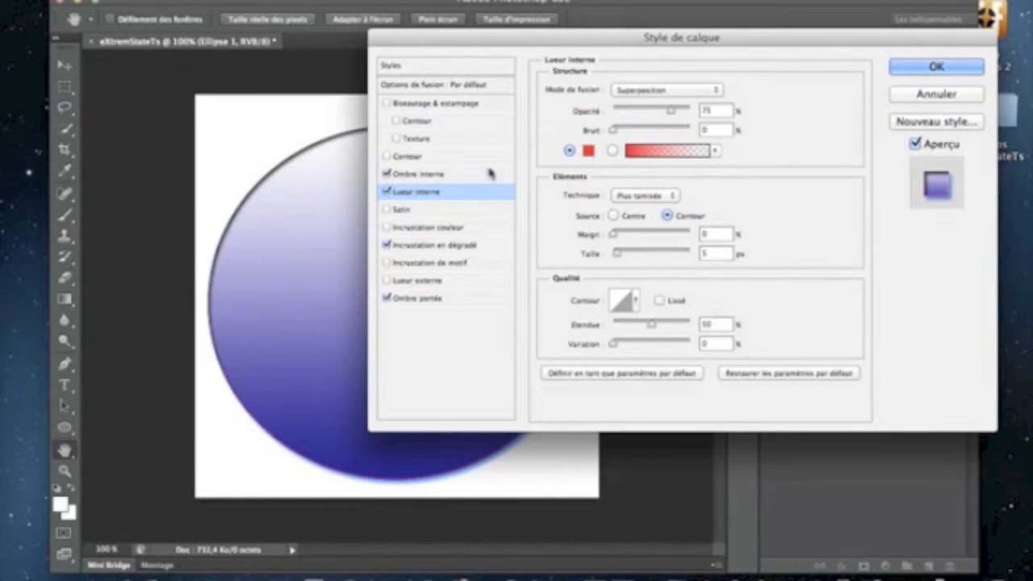
{"action": "left_click", "coordinate": [412, 174]}
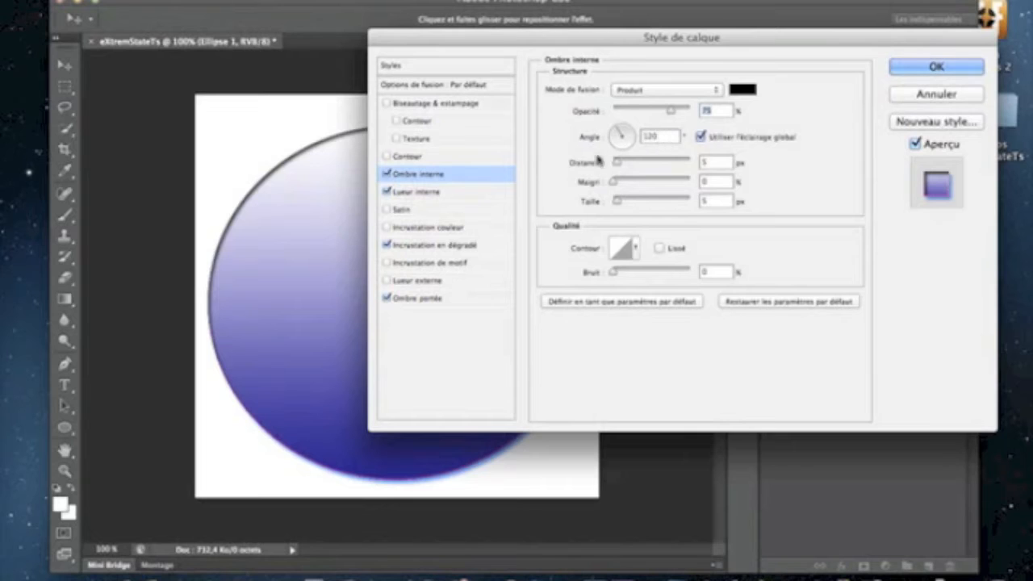
{"action": "left_click", "coordinate": [738, 90]}
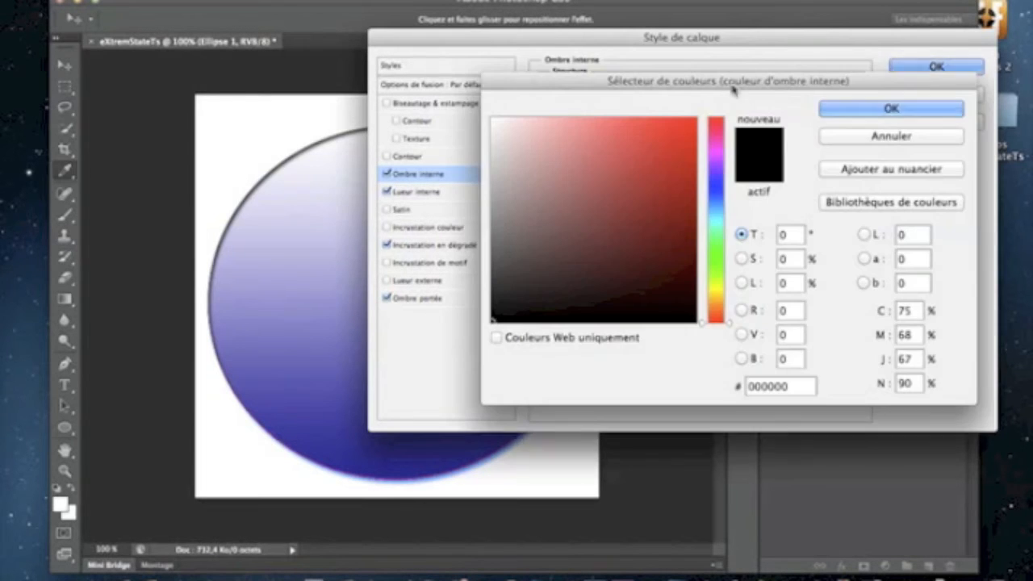
{"action": "left_click", "coordinate": [629, 163]}
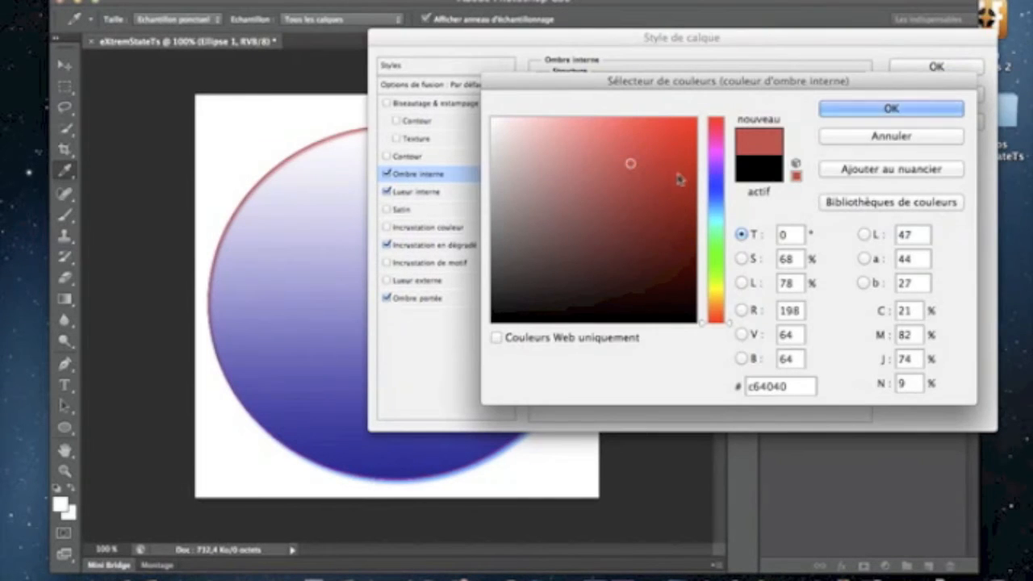
{"action": "left_click", "coordinate": [716, 194]}
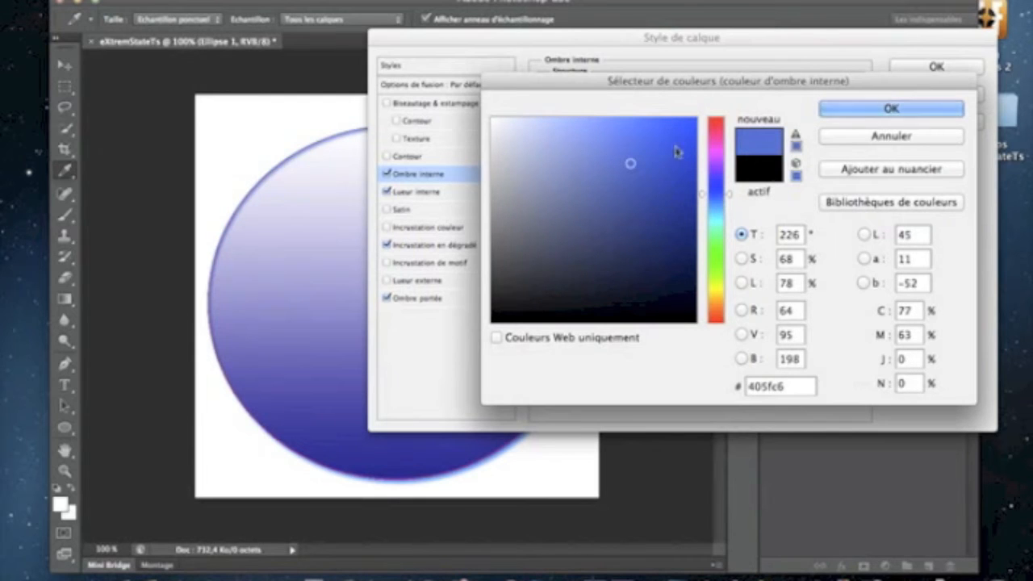
{"action": "left_click_drag", "start_coordinate": [631, 163], "coordinate": [687, 207]}
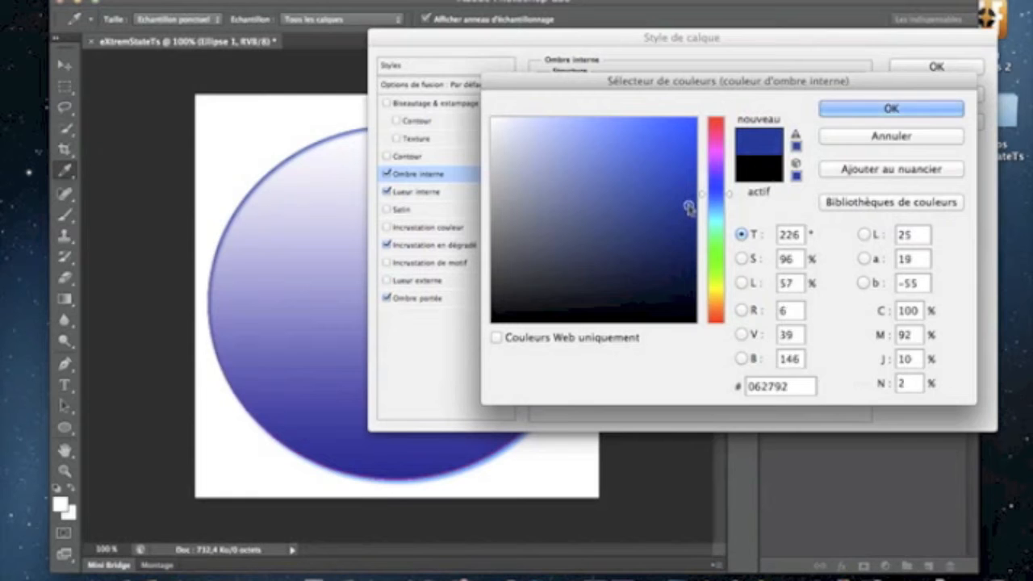
{"action": "left_click", "coordinate": [852, 117]}
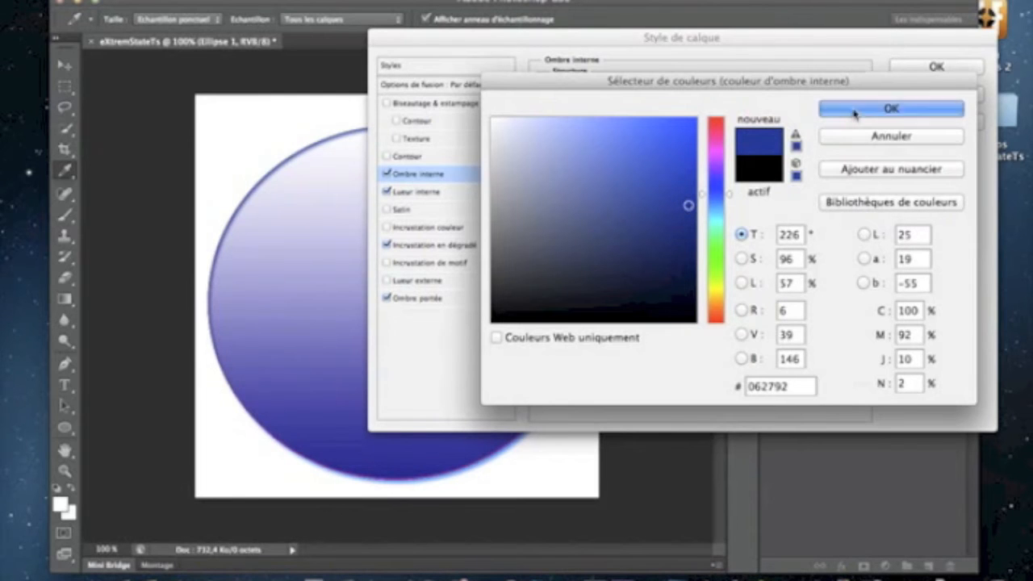
{"action": "left_click_drag", "start_coordinate": [709, 38], "coordinate": [713, 66]}
{"action": "left_click", "coordinate": [930, 95]}
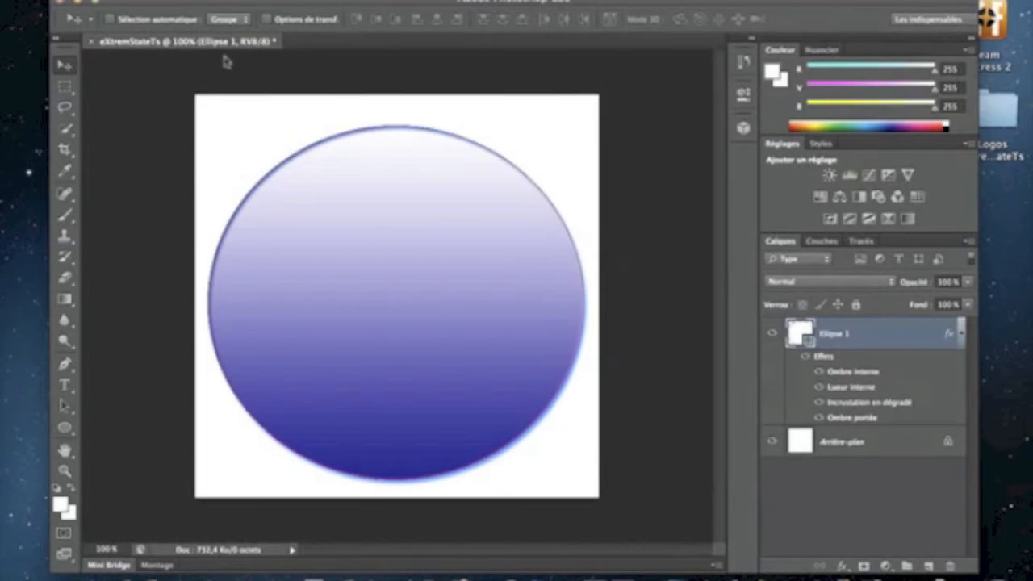
Step: Add the text "eXtremStateTs" inside the ellipse in 30 pt Arial Black
{"action": "left_click", "coordinate": [63, 385]}
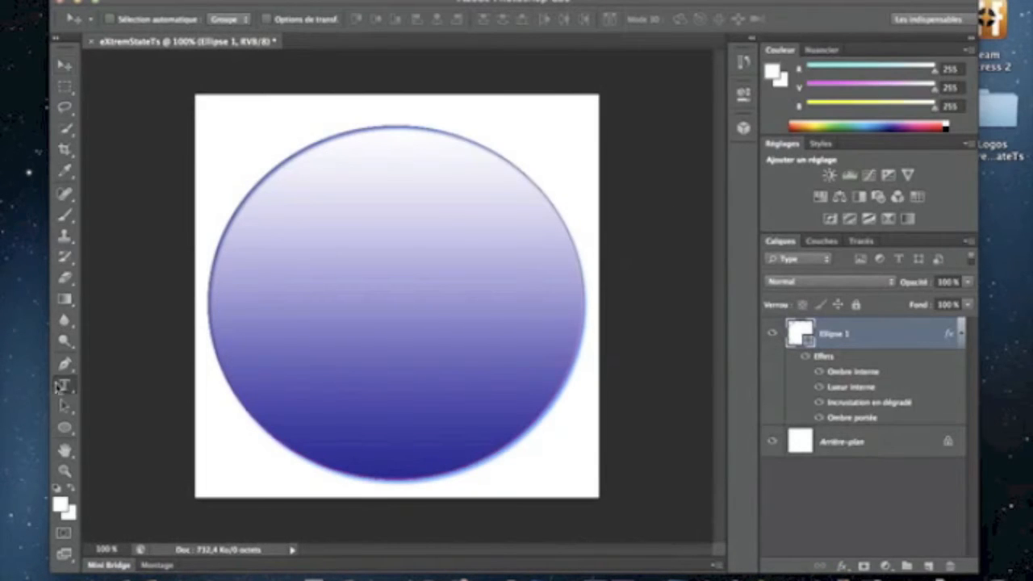
{"action": "left_click", "coordinate": [367, 290]}
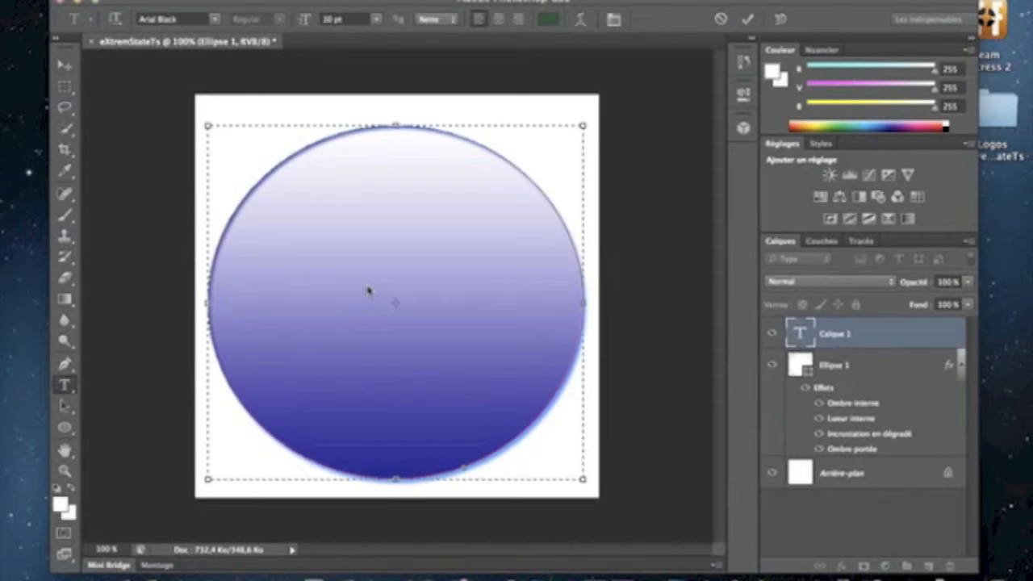
{"action": "type", "text": "eX-trem"}
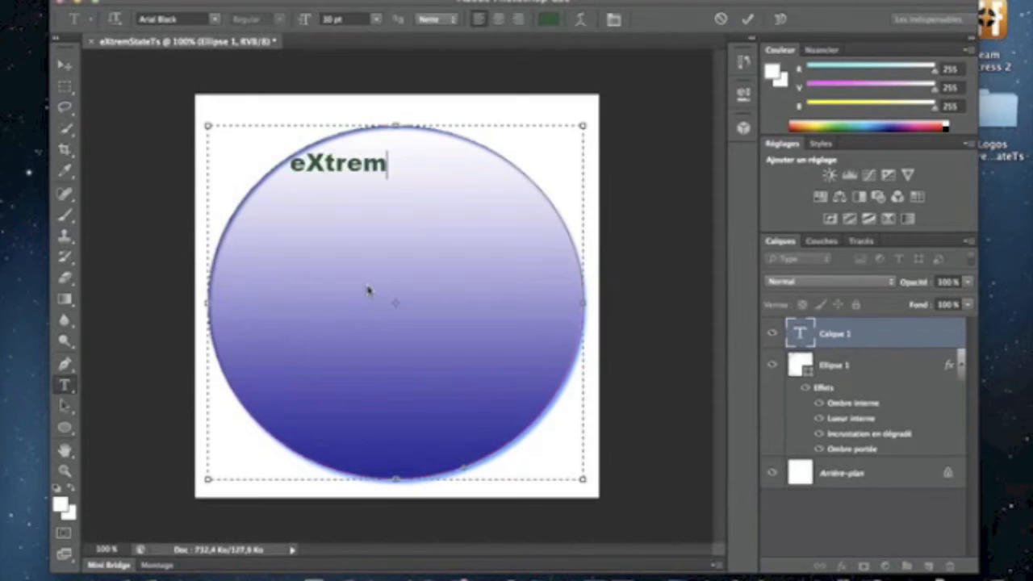
{"action": "type", "text": "StateTs"}
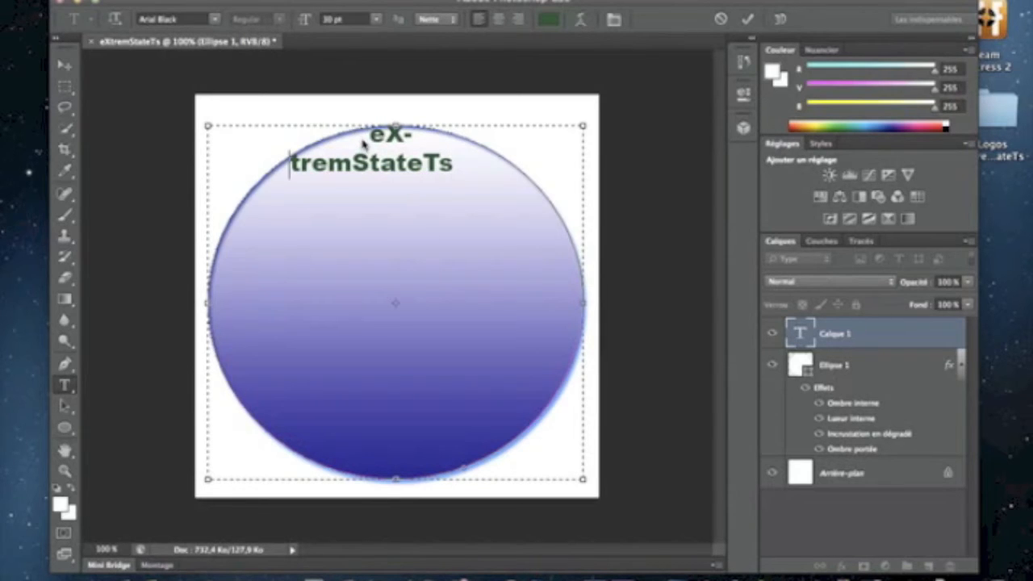
Step: Shift the eXtremStateTs text down to mid-height with blank lines and center it horizontally in the ellipse
{"action": "key", "text": "Return"}
{"action": "key", "text": "Return"}
{"action": "key", "text": "Return"}
{"action": "key", "text": "Return"}
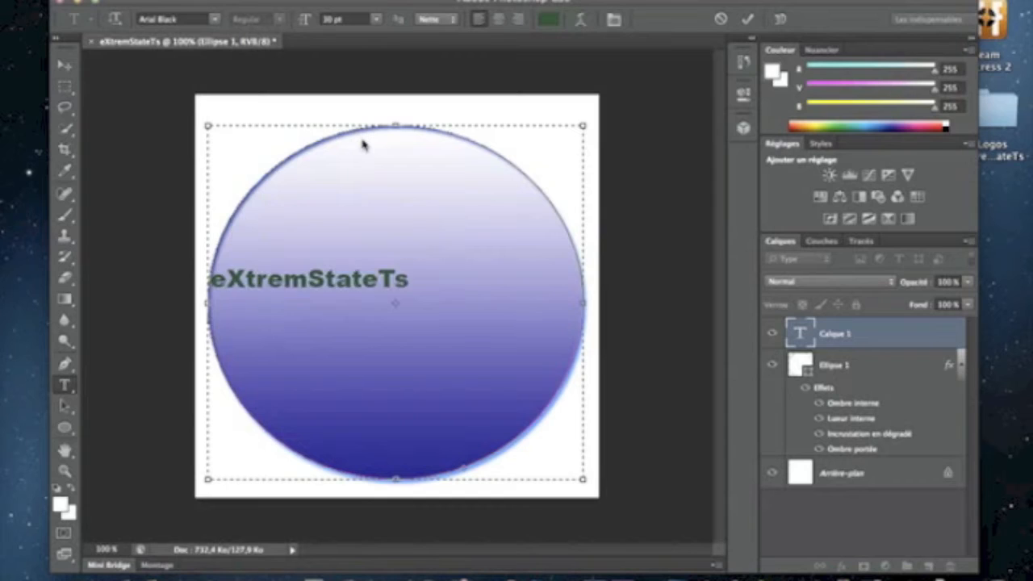
{"action": "key", "text": "Return"}
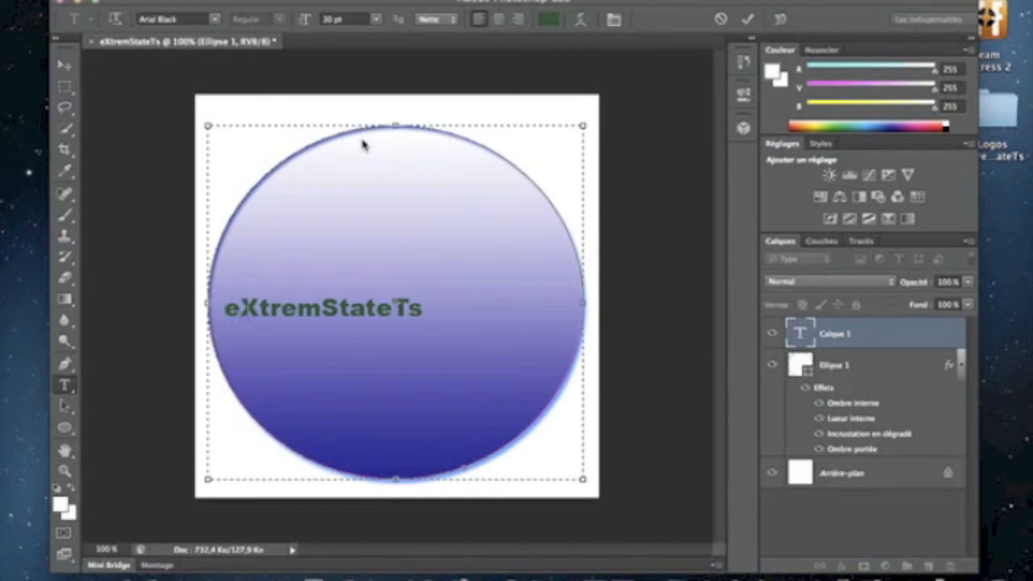
{"action": "left_click", "coordinate": [64, 64]}
{"action": "left_click", "coordinate": [381, 309]}
{"action": "left_click_drag", "start_coordinate": [381, 309], "coordinate": [351, 310]}
{"action": "left_click_drag", "start_coordinate": [422, 310], "coordinate": [388, 297]}
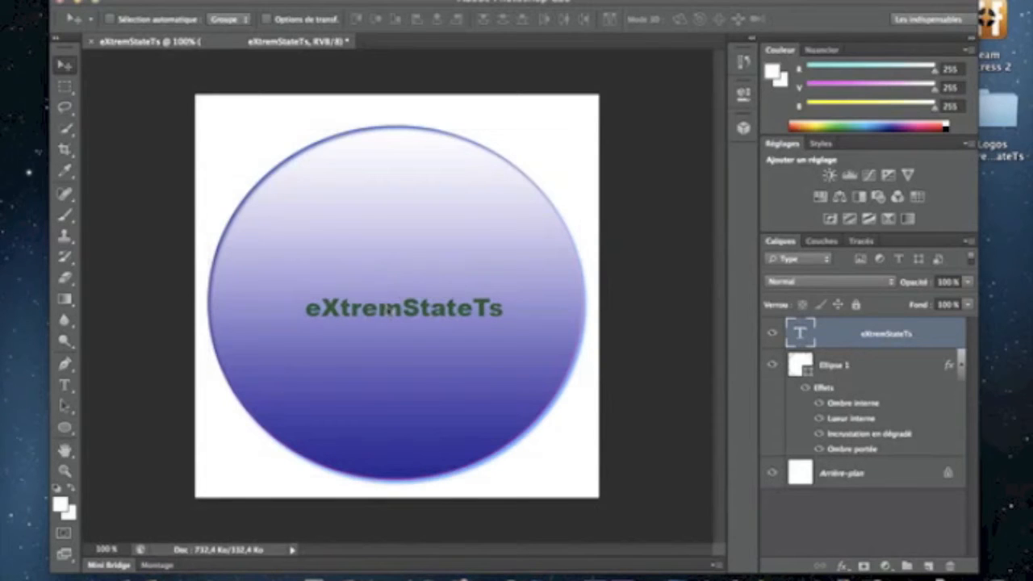
Step: Open the layer style settings for the eXtremStateTs text layer
{"action": "double_click", "coordinate": [862, 338]}
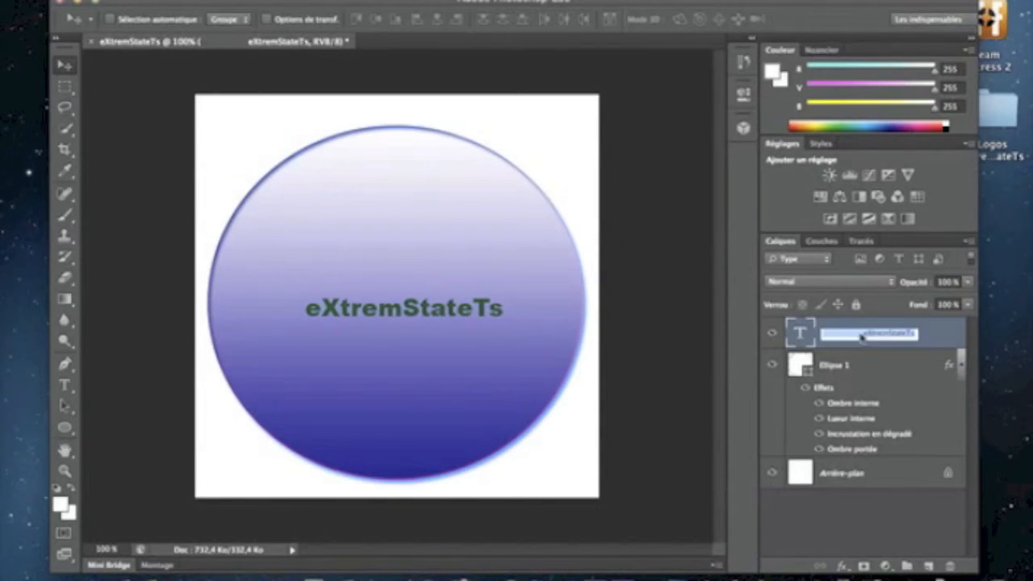
{"action": "double_click", "coordinate": [934, 335]}
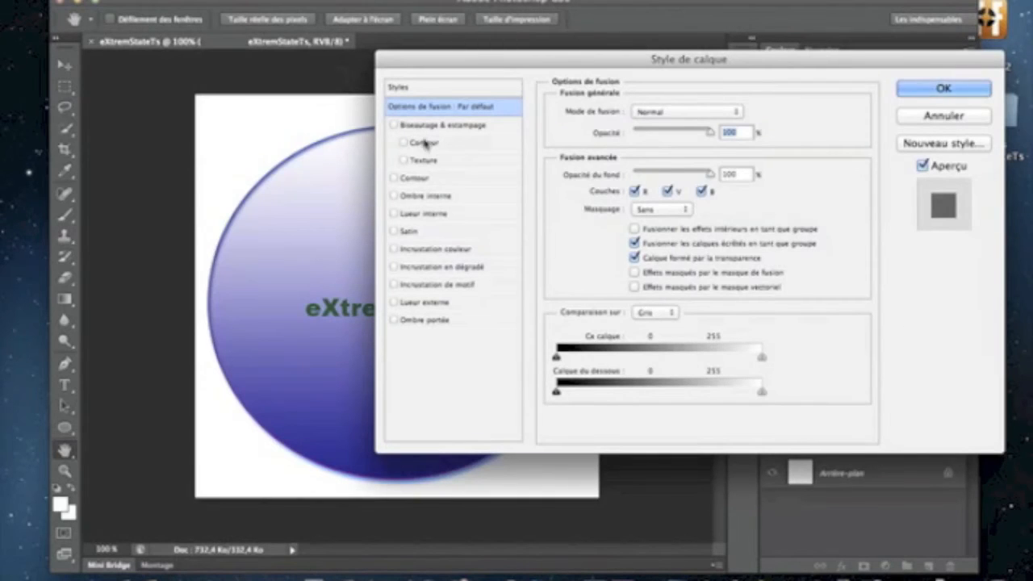
Step: Try bevel and emboss, stroke and inner shadow effects on the text layer, disabling each one again
{"action": "left_click", "coordinate": [394, 125]}
{"action": "left_click", "coordinate": [404, 143]}
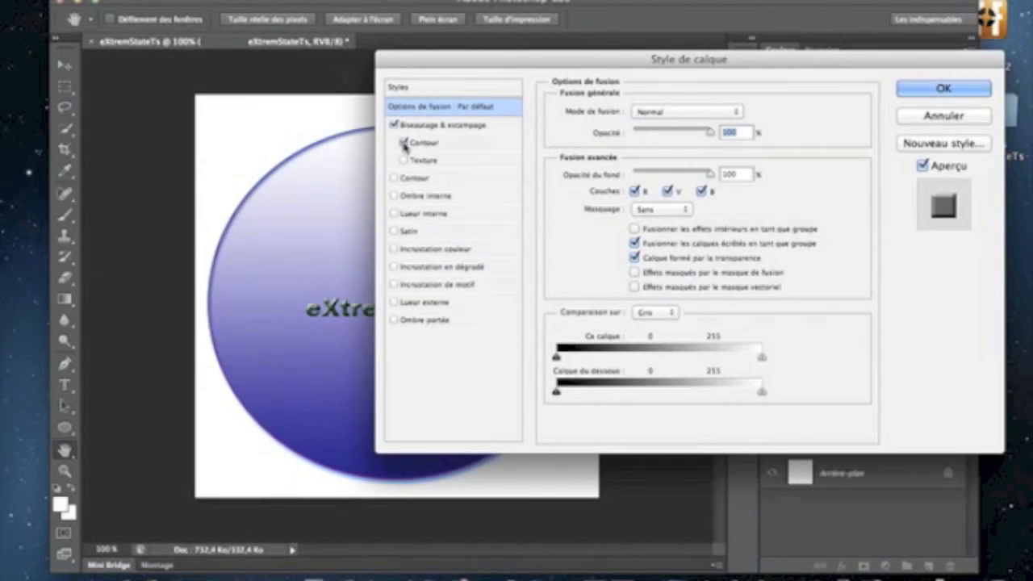
{"action": "left_click", "coordinate": [404, 143]}
{"action": "left_click", "coordinate": [394, 125]}
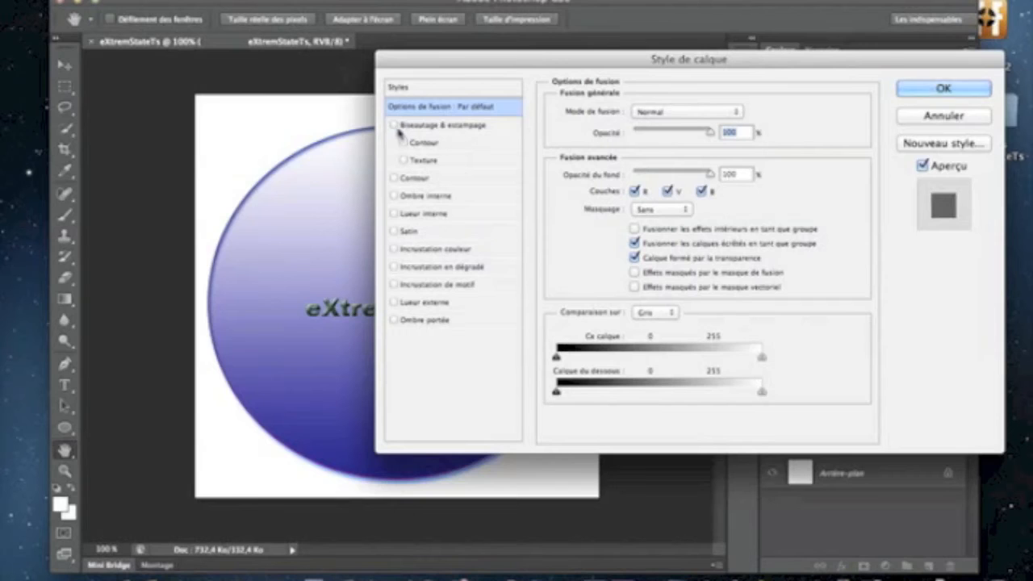
{"action": "left_click", "coordinate": [429, 179]}
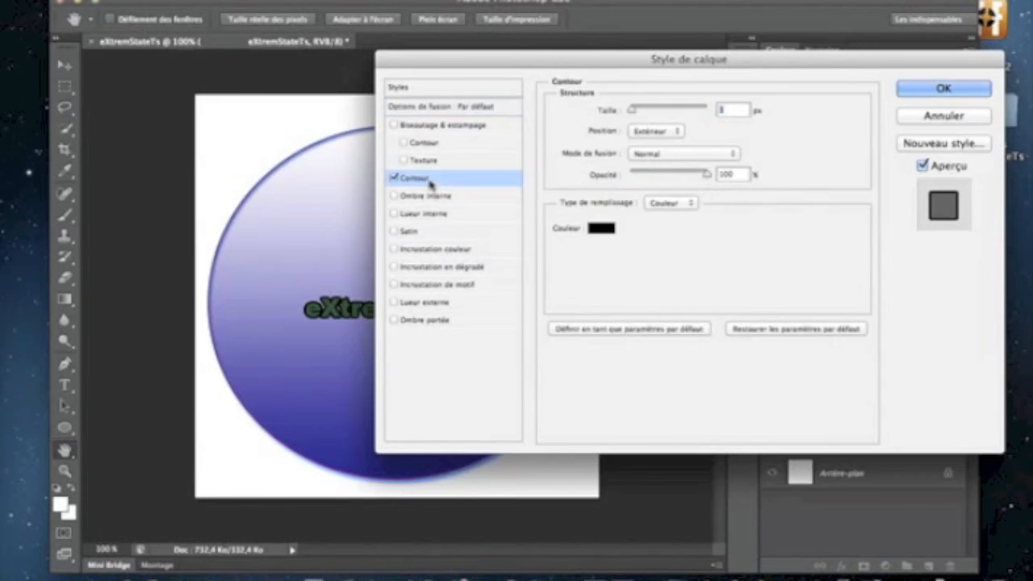
{"action": "left_click", "coordinate": [394, 178]}
{"action": "left_click", "coordinate": [402, 198]}
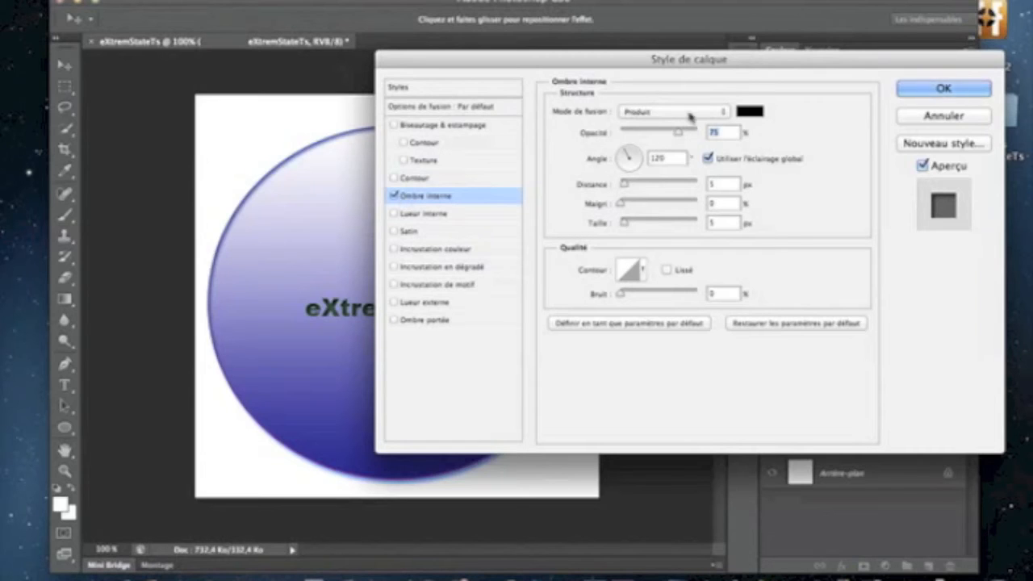
{"action": "left_click", "coordinate": [394, 196]}
Step: Enable a gradient overlay on the text and set the gradient's 0% color stop to red #f60606
{"action": "left_click", "coordinate": [393, 267]}
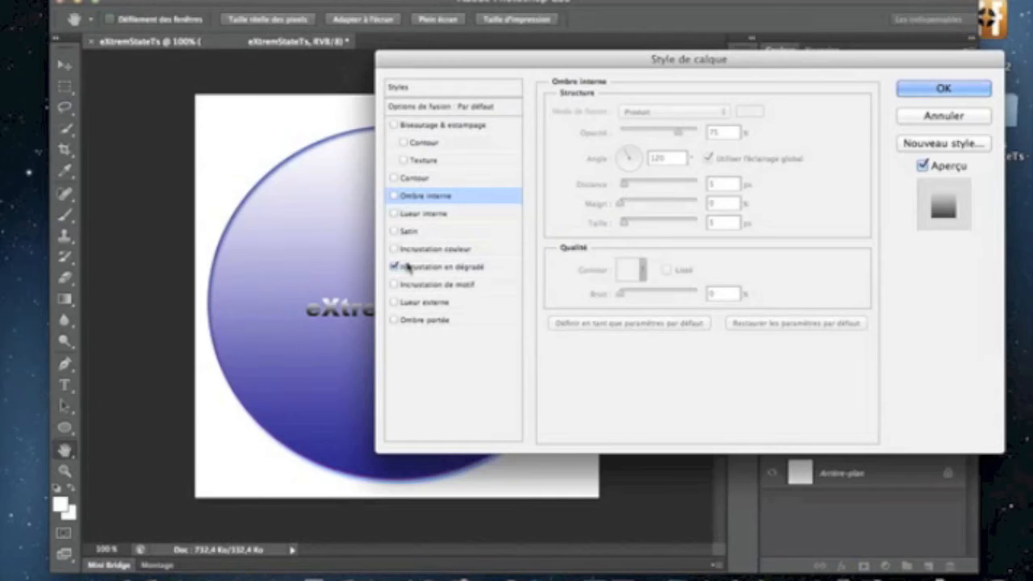
{"action": "left_click", "coordinate": [404, 267]}
{"action": "left_click", "coordinate": [626, 153]}
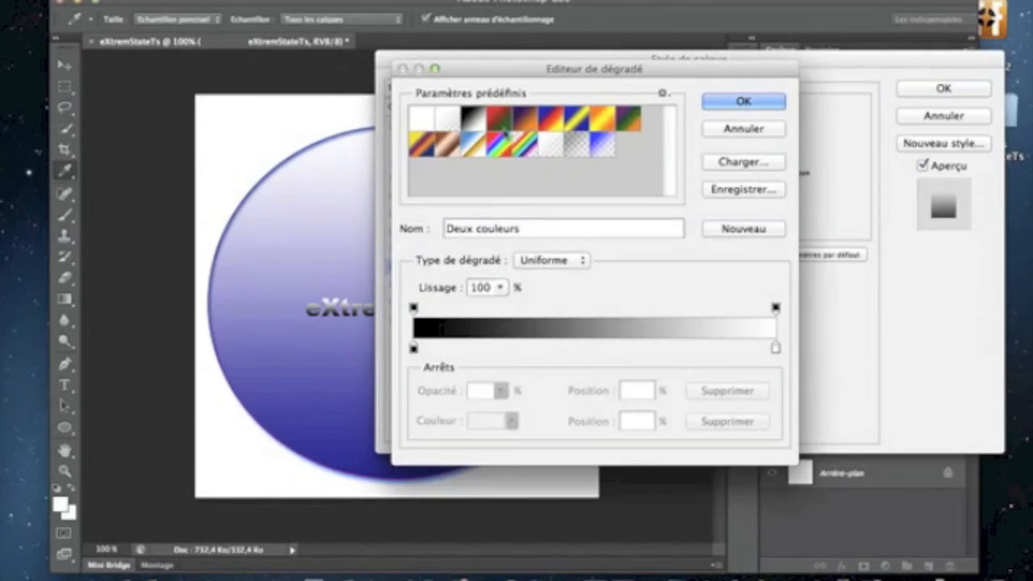
{"action": "left_click", "coordinate": [414, 349]}
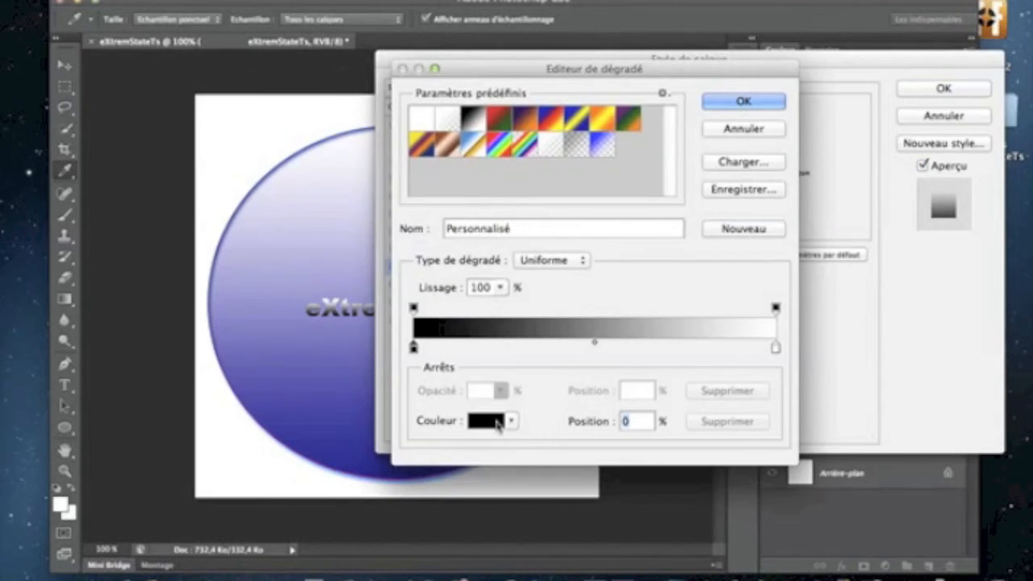
{"action": "left_click", "coordinate": [488, 420]}
{"action": "mouse_move", "coordinate": [626, 202]}
{"action": "left_mouse_down"}
{"action": "mouse_move", "coordinate": [696, 149]}
{"action": "mouse_move", "coordinate": [674, 138]}
{"action": "mouse_move", "coordinate": [692, 123]}
{"action": "left_mouse_up"}
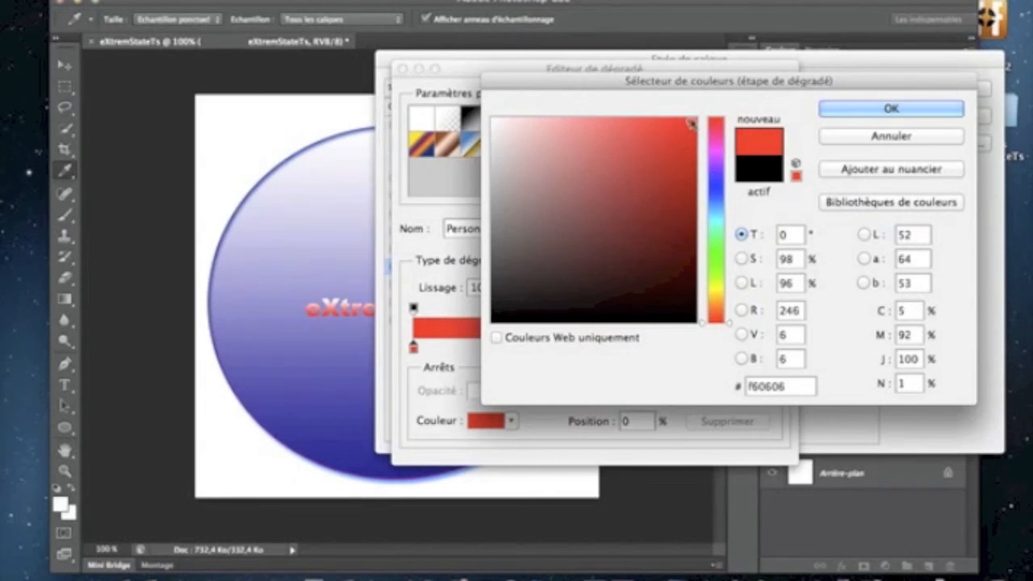
{"action": "left_click", "coordinate": [824, 113]}
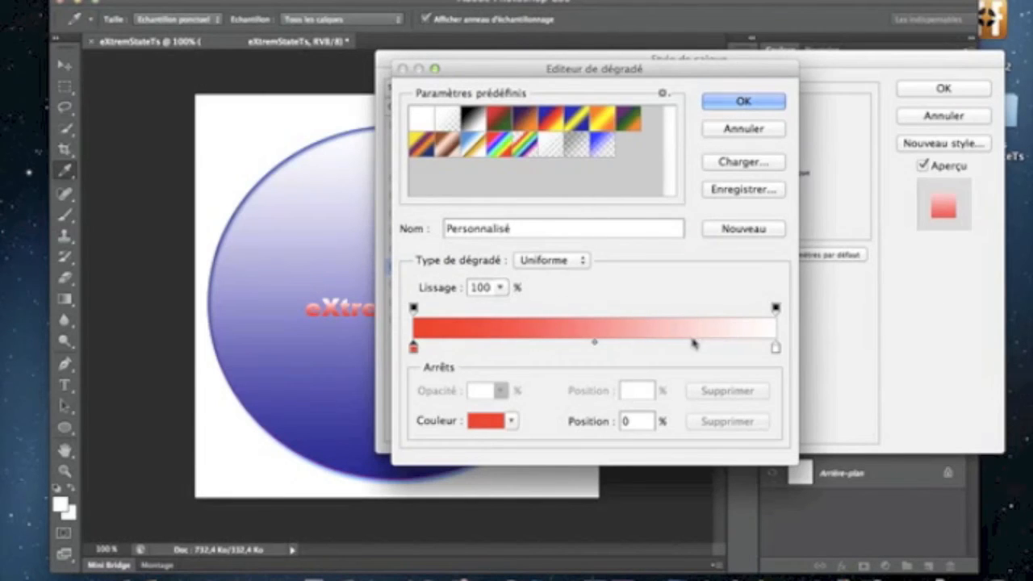
Step: Set the text gradient's 100% color stop to dark red #640303 and accept the gradient
{"action": "double_click", "coordinate": [776, 349]}
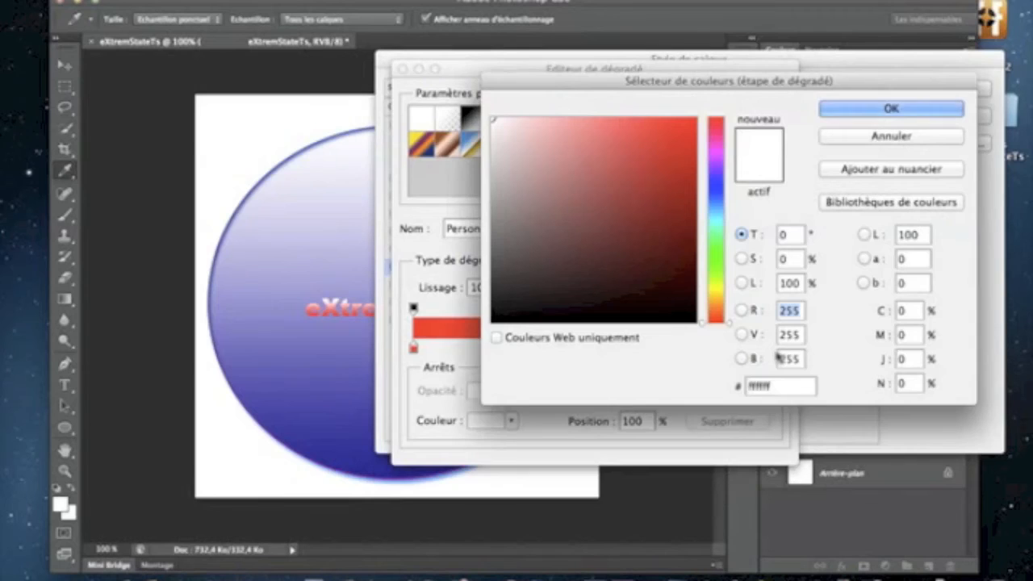
{"action": "left_click", "coordinate": [634, 159]}
{"action": "left_click_drag", "start_coordinate": [635, 157], "coordinate": [498, 131]}
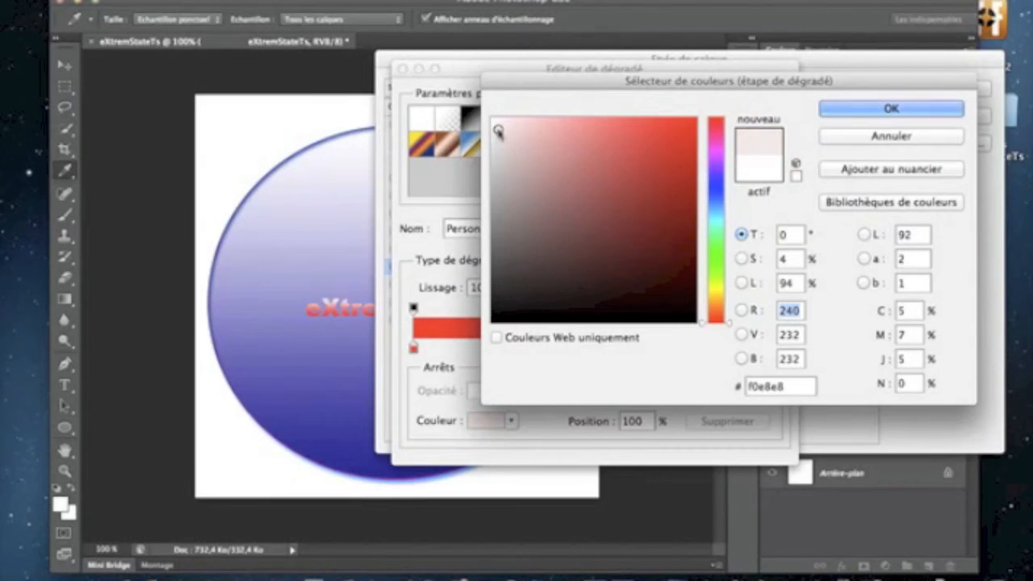
{"action": "left_click_drag", "start_coordinate": [687, 176], "coordinate": [691, 243]}
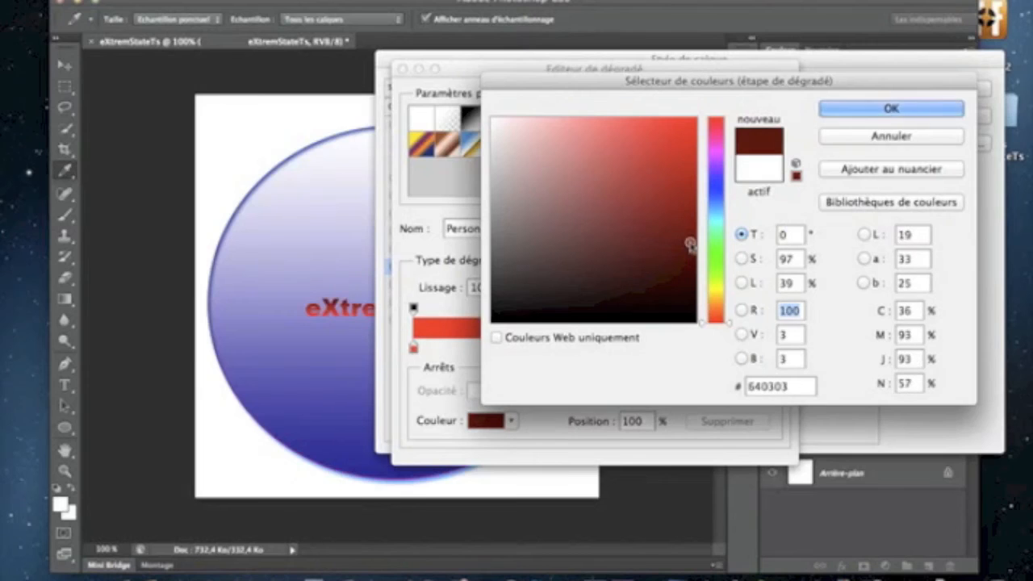
{"action": "left_click", "coordinate": [850, 109]}
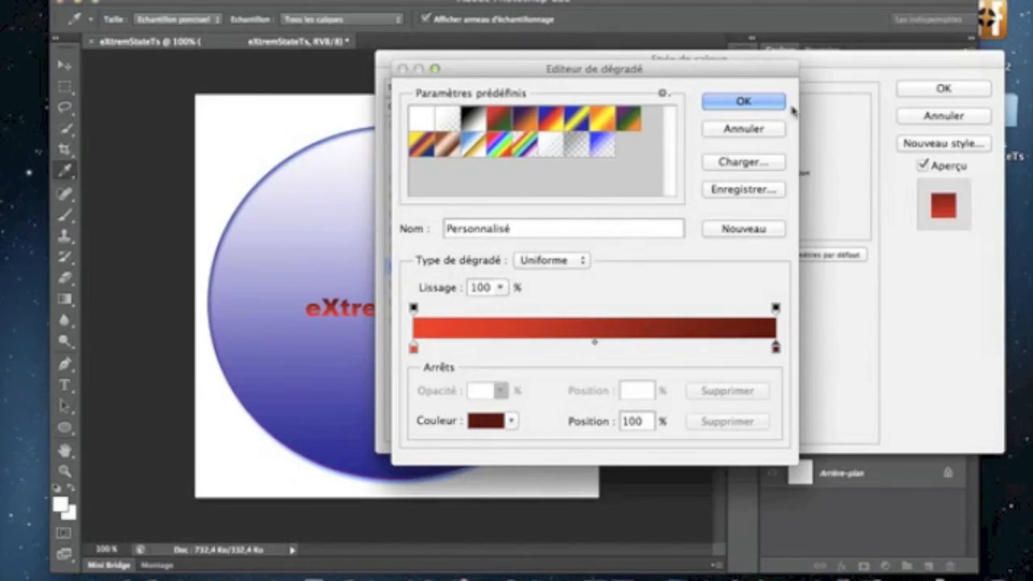
{"action": "left_click", "coordinate": [771, 103]}
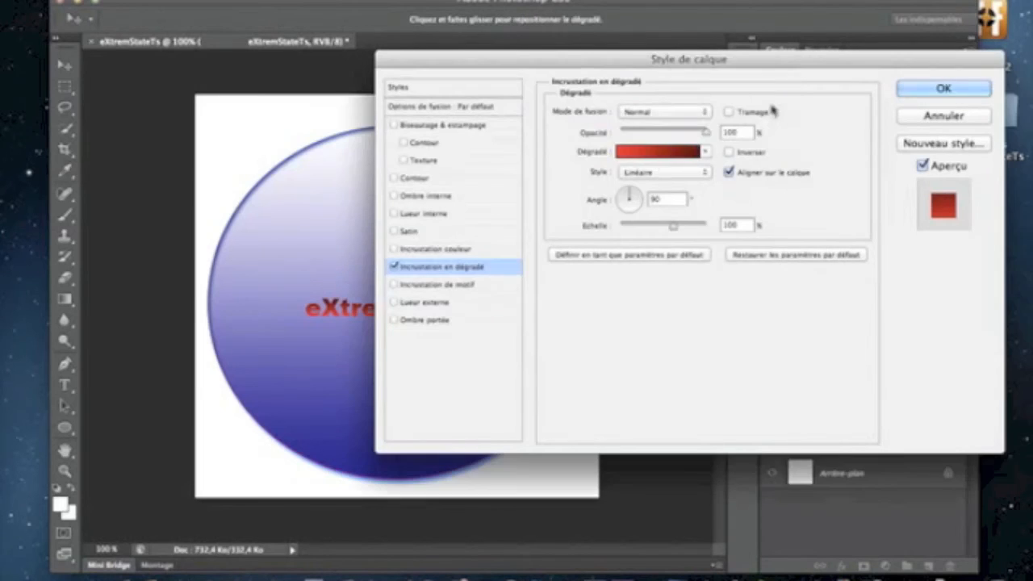
Step: Enable an outer glow and a drop shadow on the text layer and open the drop shadow's settings
{"action": "left_click", "coordinate": [394, 302]}
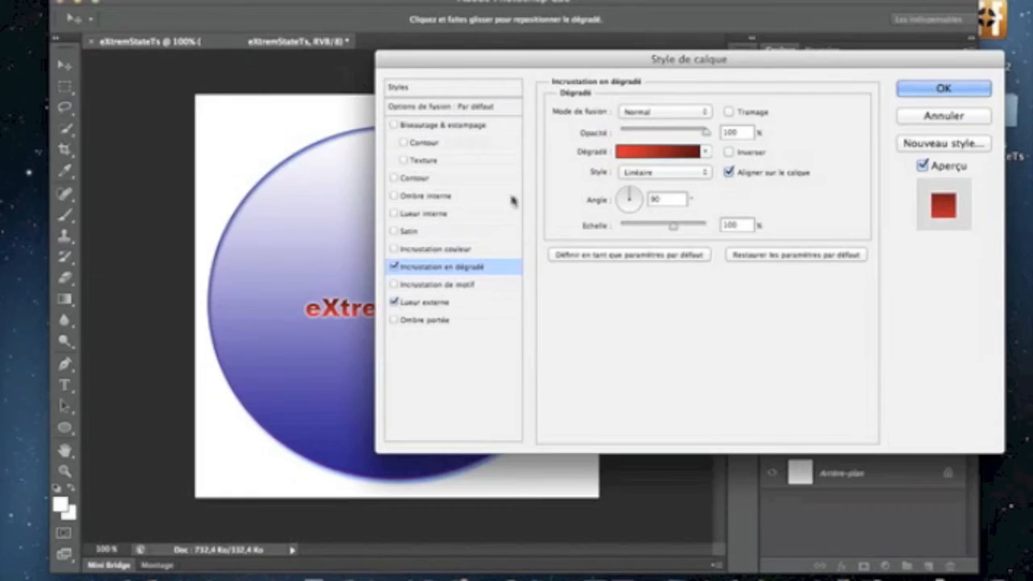
{"action": "left_click", "coordinate": [432, 302]}
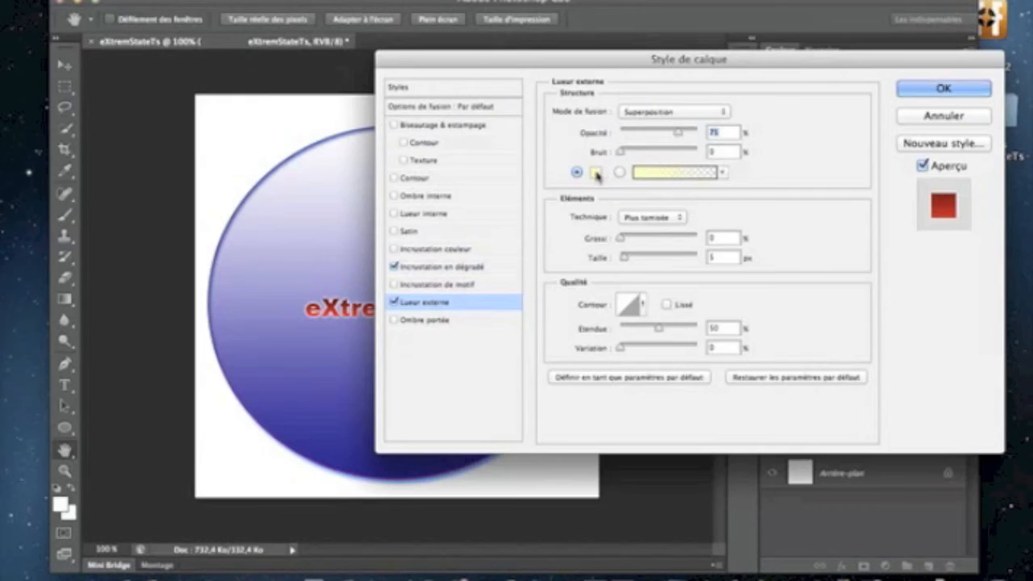
{"action": "left_click", "coordinate": [394, 321]}
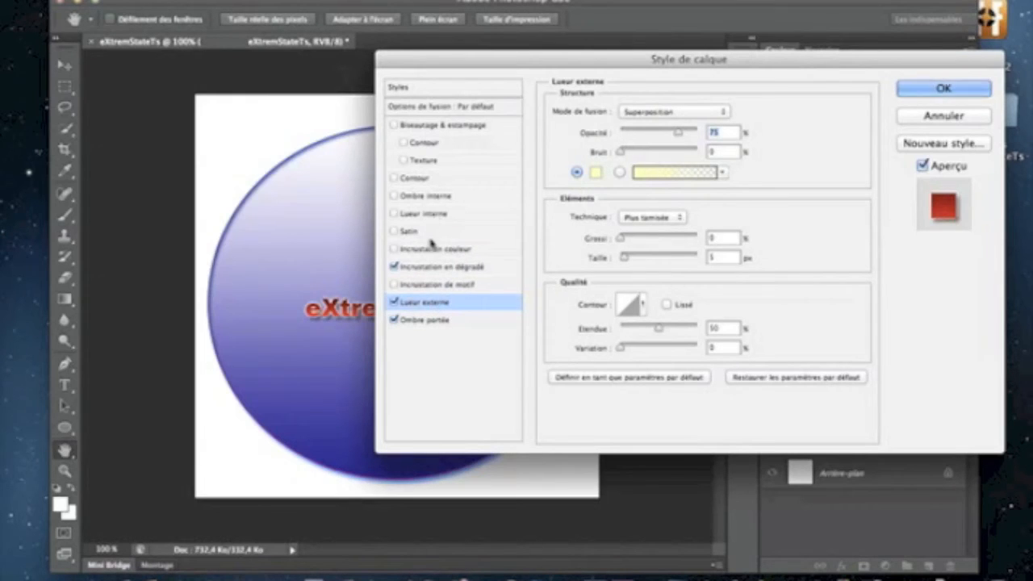
{"action": "left_click", "coordinate": [428, 321]}
Step: Set the text's drop shadow color to orange #ffaf03 and try an inner shadow, disabling it again
{"action": "left_click", "coordinate": [755, 112]}
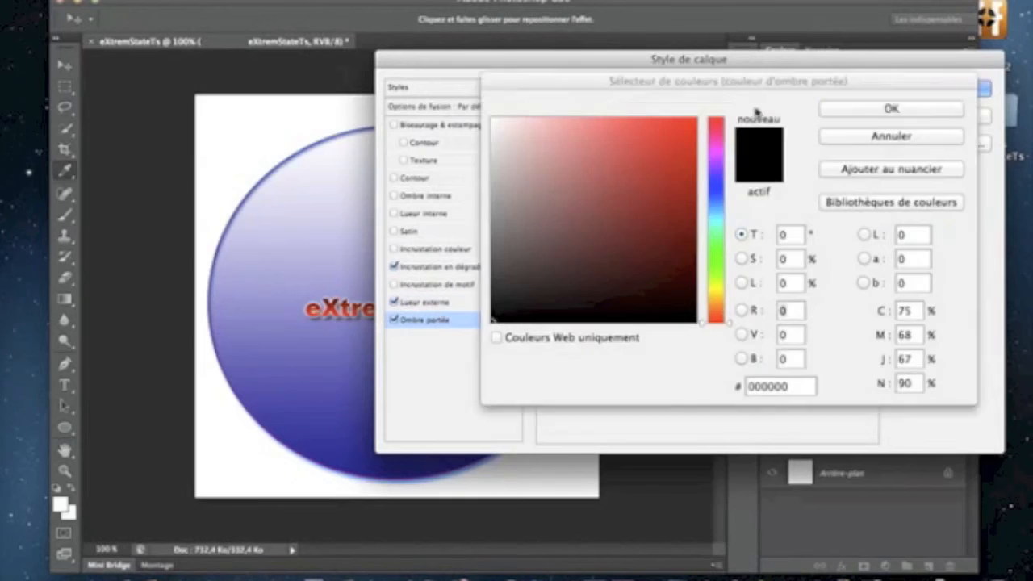
{"action": "left_click", "coordinate": [667, 317]}
{"action": "left_click", "coordinate": [680, 307]}
{"action": "mouse_move", "coordinate": [681, 306]}
{"action": "left_mouse_down"}
{"action": "mouse_move", "coordinate": [641, 201]}
{"action": "mouse_move", "coordinate": [667, 151]}
{"action": "left_mouse_up"}
{"action": "left_click", "coordinate": [714, 287]}
{"action": "left_click_drag", "start_coordinate": [714, 288], "coordinate": [717, 290]}
{"action": "left_click_drag", "start_coordinate": [669, 170], "coordinate": [695, 117]}
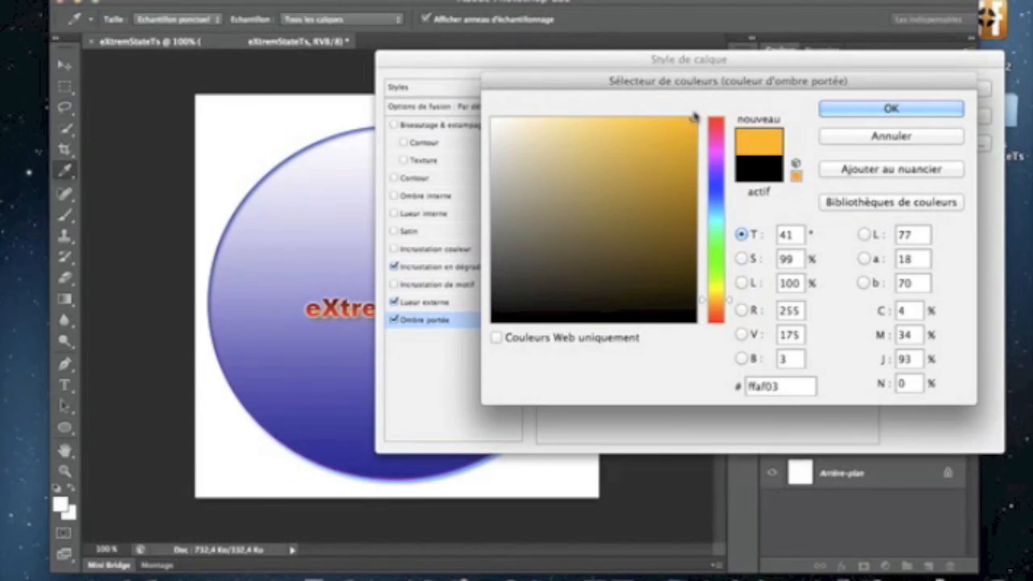
{"action": "left_click", "coordinate": [858, 108]}
{"action": "left_click", "coordinate": [394, 197]}
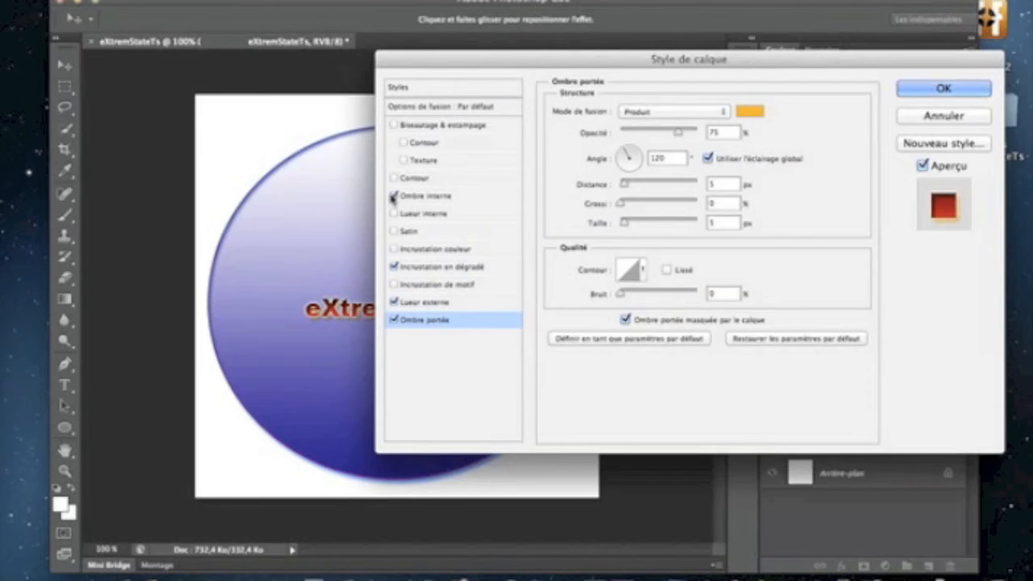
{"action": "left_click", "coordinate": [393, 197]}
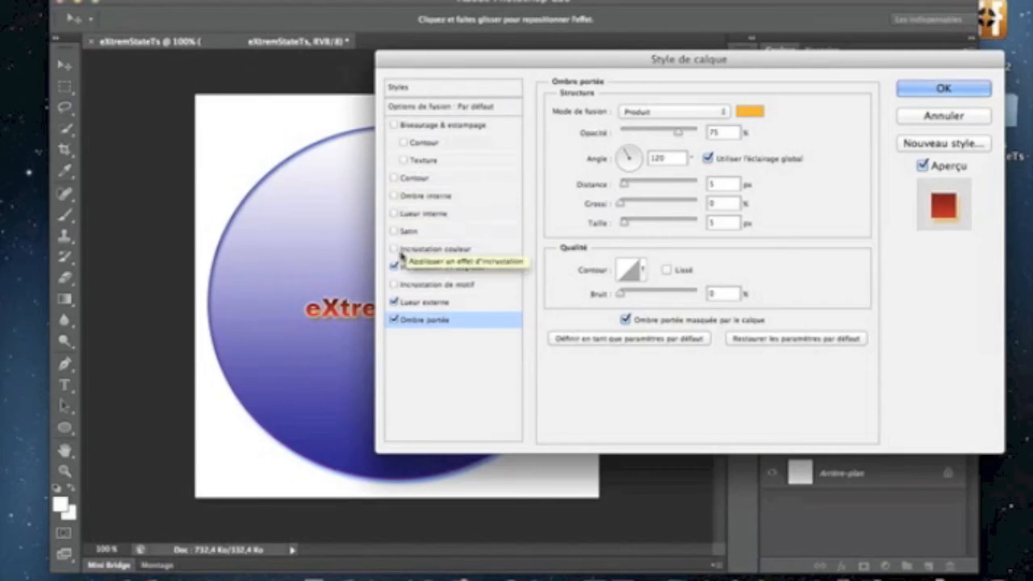
Step: Add a textured bevel and emboss to the text, try several patterns, choose Bulles, and accept the layer style
{"action": "left_click", "coordinate": [416, 161]}
{"action": "left_click", "coordinate": [629, 137]}
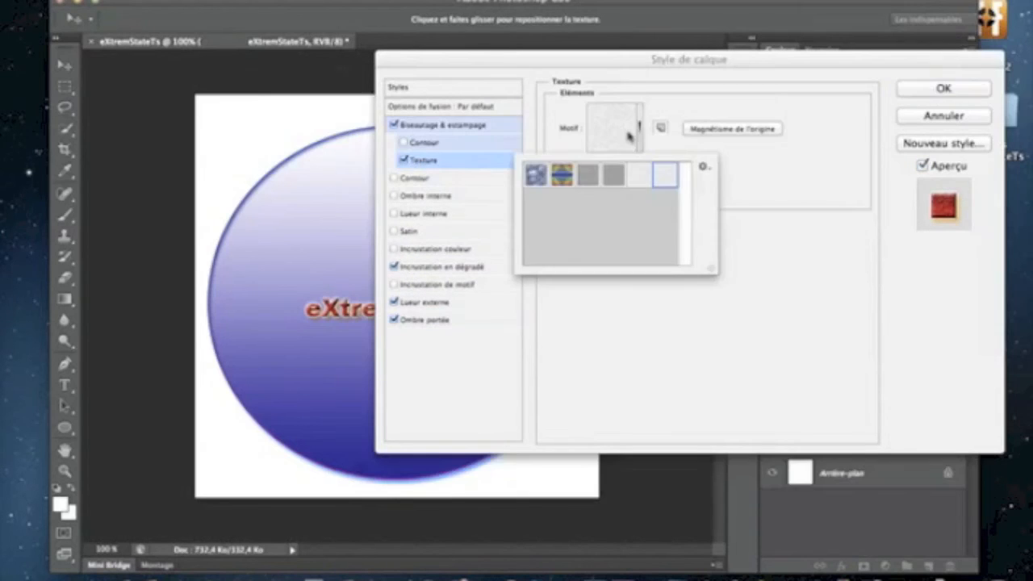
{"action": "left_click_drag", "start_coordinate": [607, 64], "coordinate": [726, 64]}
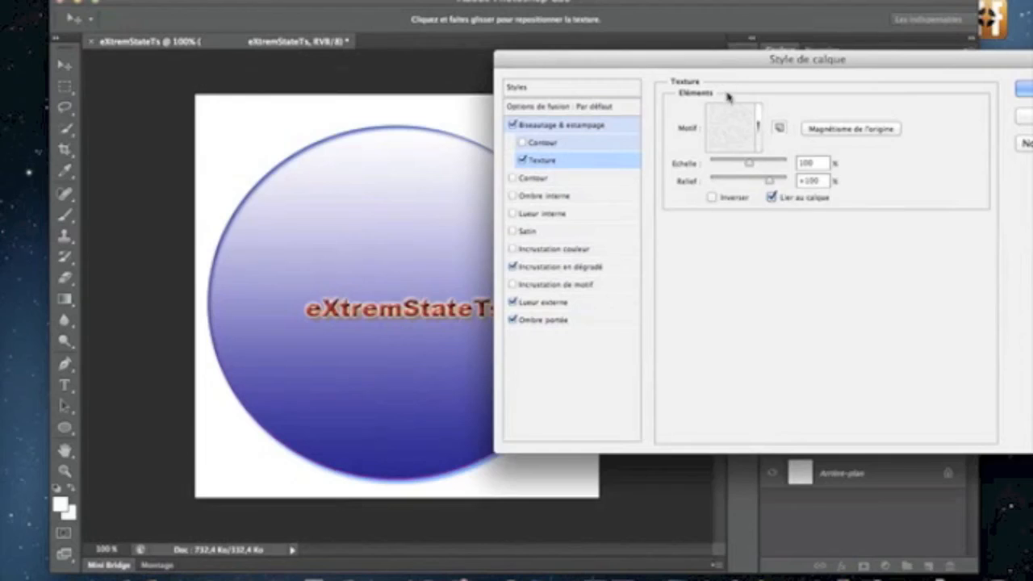
{"action": "left_click", "coordinate": [717, 139]}
{"action": "left_click", "coordinate": [699, 179]}
{"action": "left_click", "coordinate": [682, 175]}
{"action": "left_click", "coordinate": [731, 175]}
{"action": "left_click", "coordinate": [706, 179]}
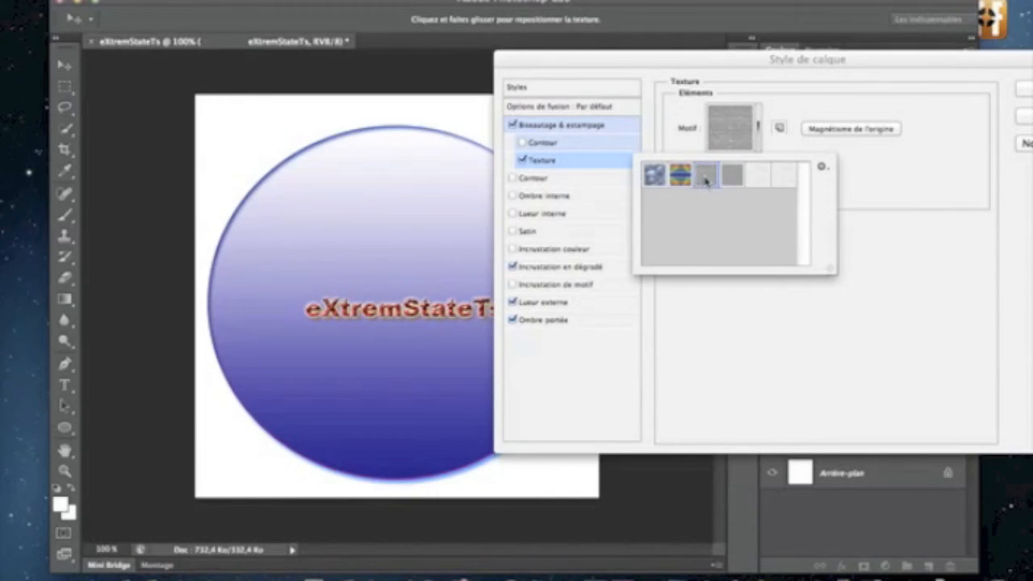
{"action": "left_click", "coordinate": [655, 175]}
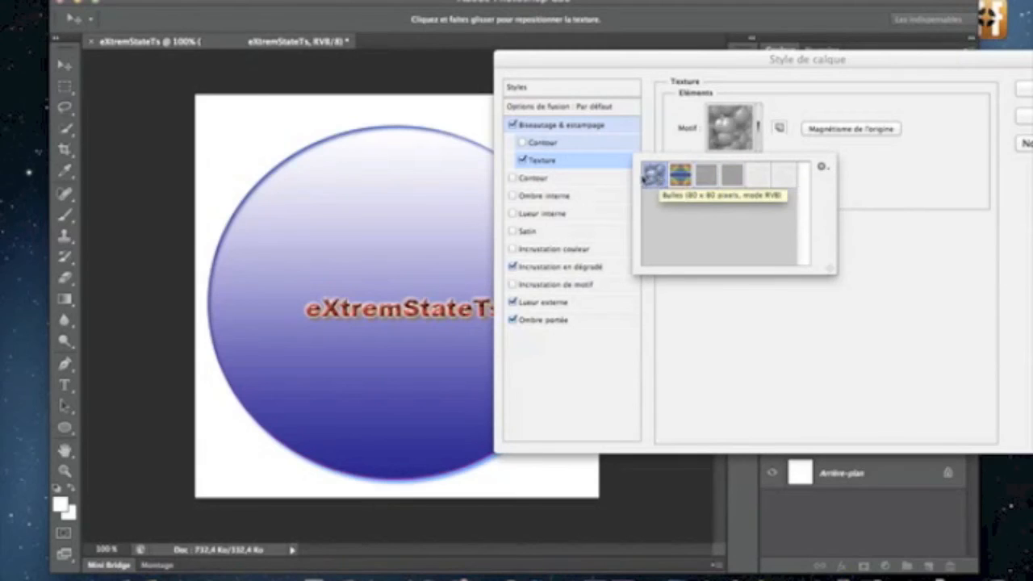
{"action": "left_click", "coordinate": [565, 61]}
{"action": "left_click_drag", "start_coordinate": [565, 61], "coordinate": [434, 62]}
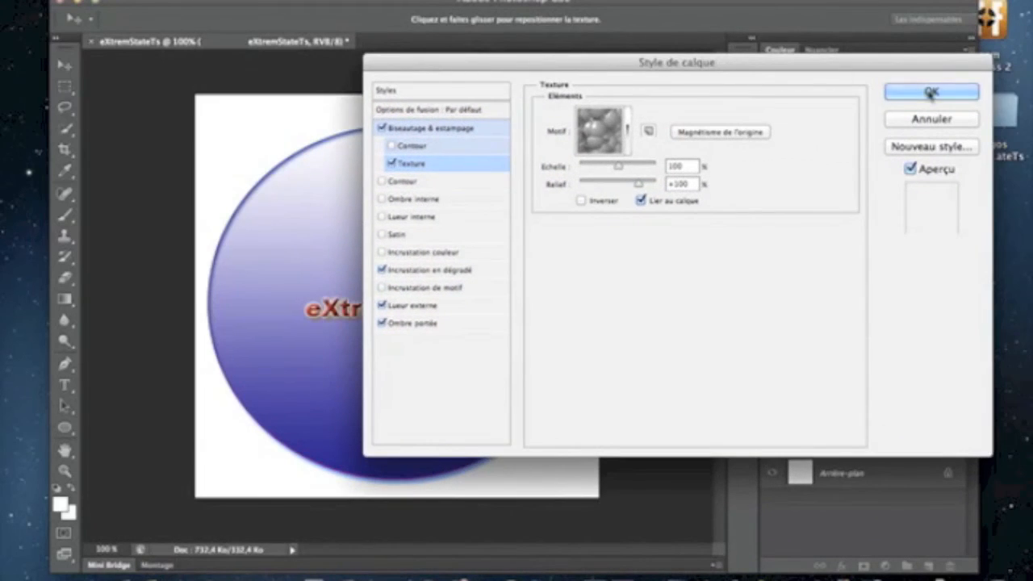
{"action": "left_click", "coordinate": [920, 93]}
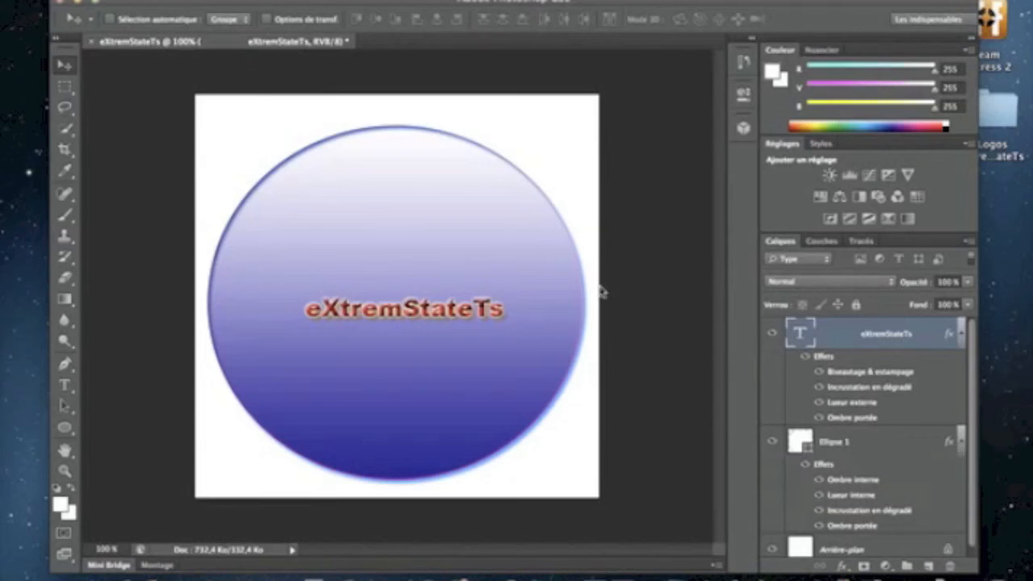
{"action": "left_click_drag", "start_coordinate": [368, 310], "coordinate": [370, 309]}
{"action": "left_click", "coordinate": [138, 0]}
{"action": "left_click", "coordinate": [160, 149]}
Step: Hide the Arrière-plan background layer
{"action": "scroll", "coordinate": [909, 449], "scroll_direction": "down", "scroll_amount": 1}
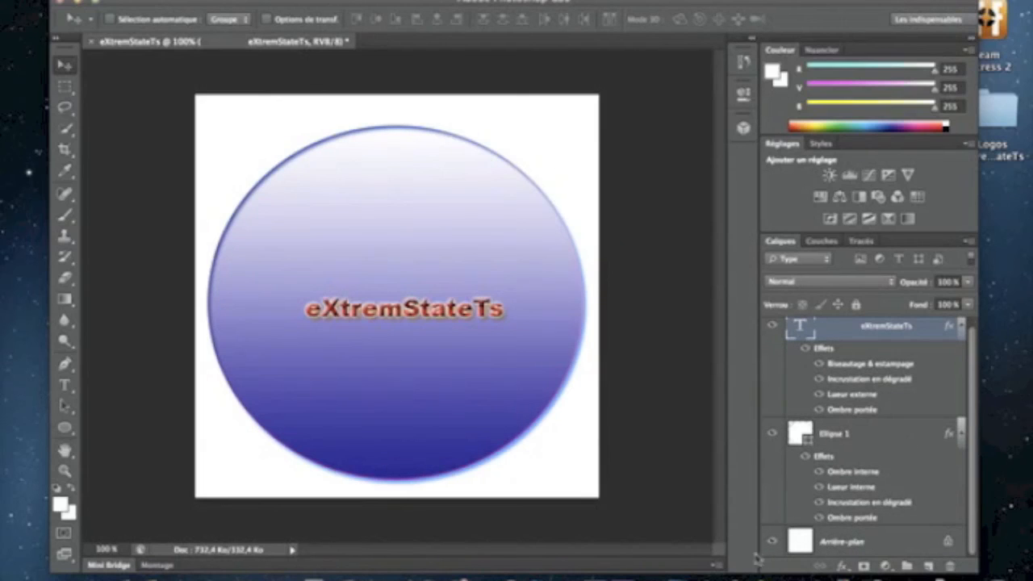
{"action": "left_click", "coordinate": [773, 542]}
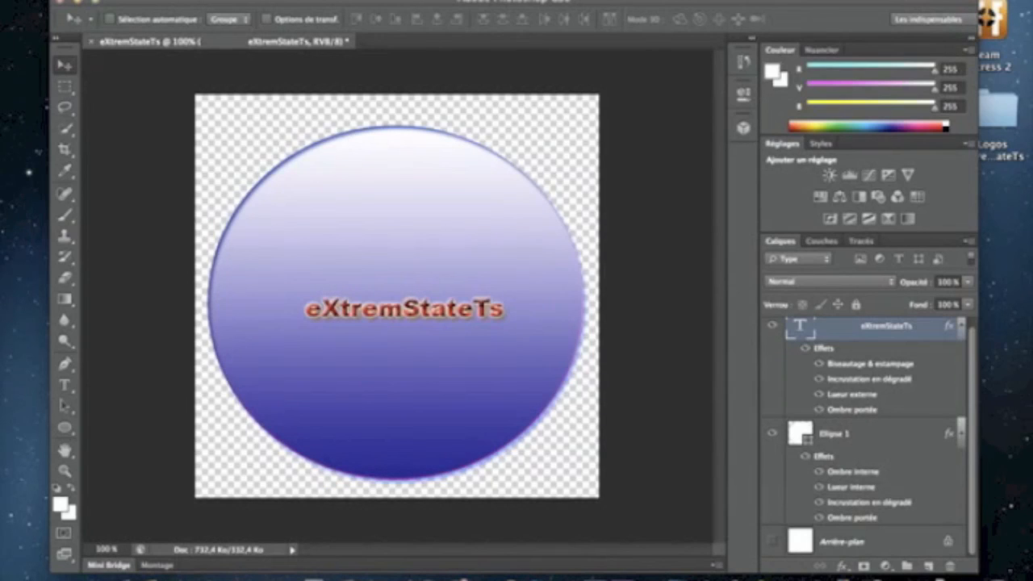
Step: Save a JPEG copy of the logo as eXtremStateTs.jpg in the Téléchargements folder and accept the JPEG options
{"action": "left_click", "coordinate": [121, 2]}
{"action": "left_click", "coordinate": [242, 164]}
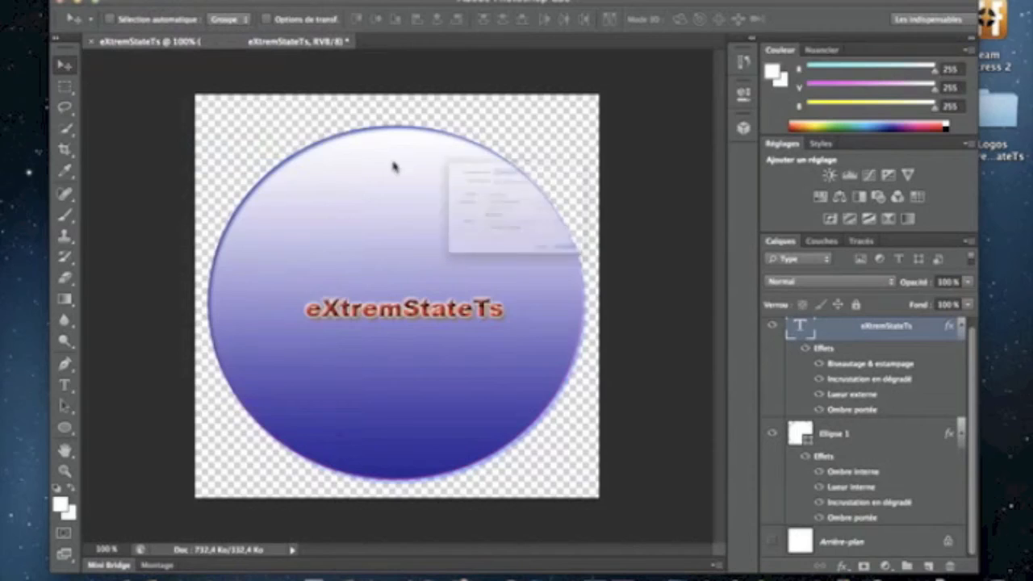
{"action": "left_click", "coordinate": [573, 111]}
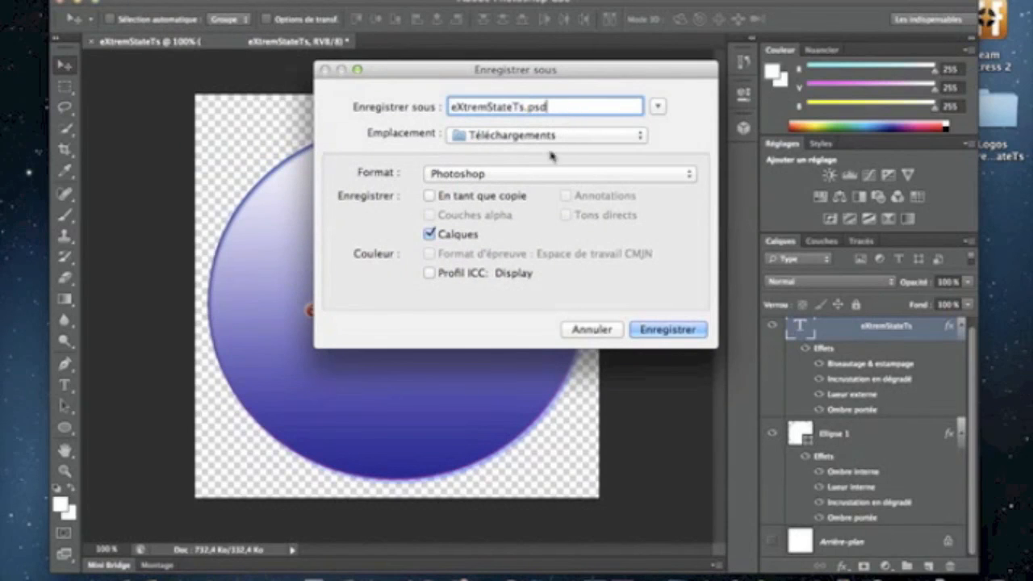
{"action": "left_click", "coordinate": [548, 176]}
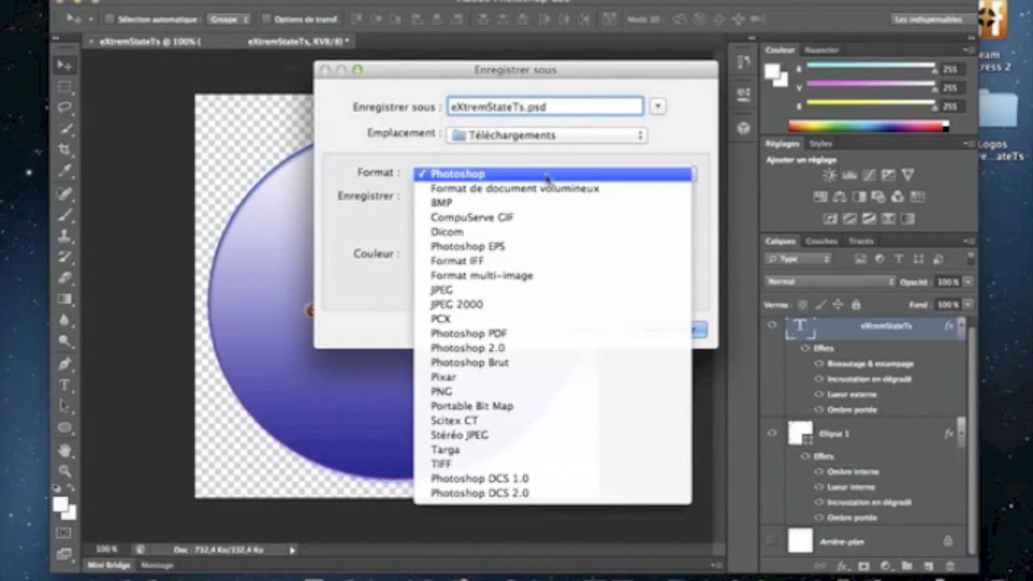
{"action": "left_click", "coordinate": [525, 290]}
{"action": "left_click", "coordinate": [661, 334]}
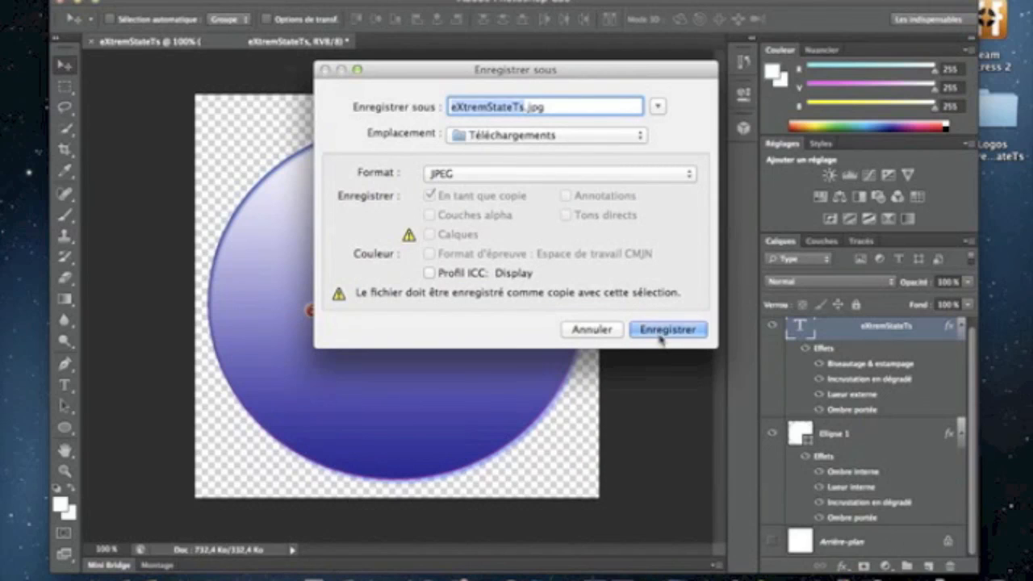
{"action": "left_click", "coordinate": [593, 165]}
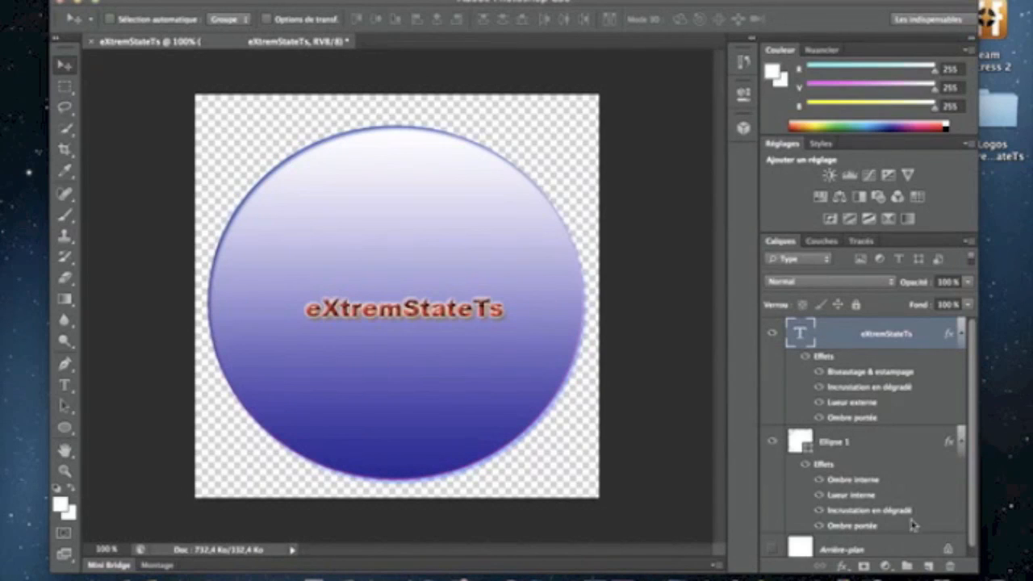
Step: Open the saved logo JPEG from the downloads folder to check it and return to the document
{"action": "left_click", "coordinate": [939, 576]}
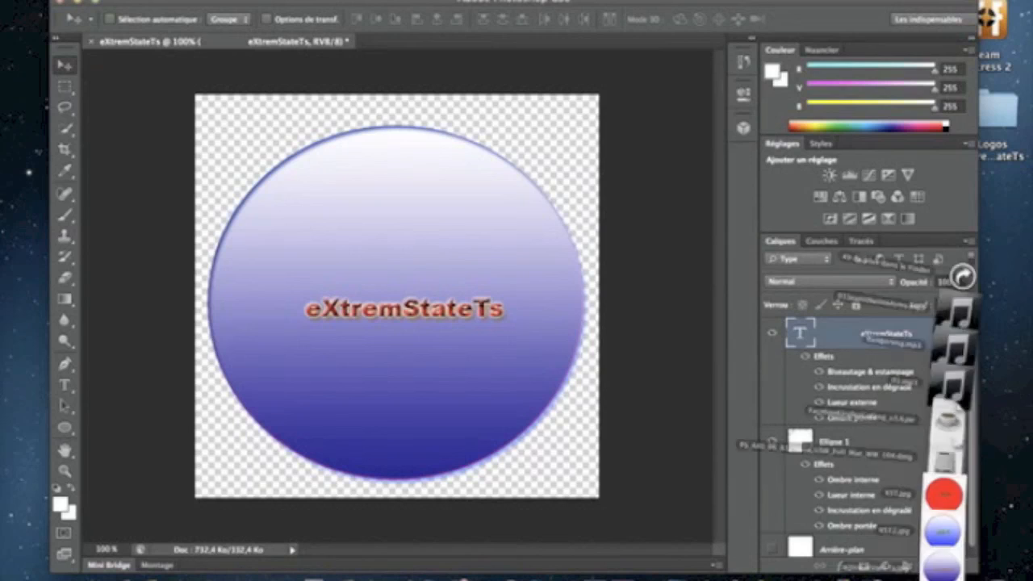
{"action": "left_click", "coordinate": [942, 559]}
{"action": "left_click_drag", "start_coordinate": [20, 2], "coordinate": [135, 9]}
{"action": "left_click", "coordinate": [131, 7]}
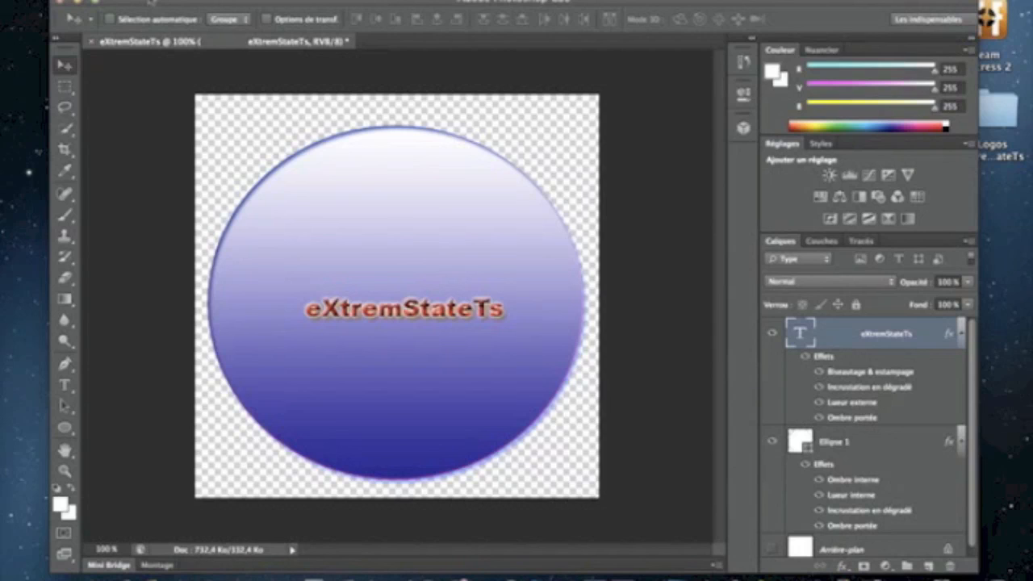
{"action": "left_click", "coordinate": [704, 1]}
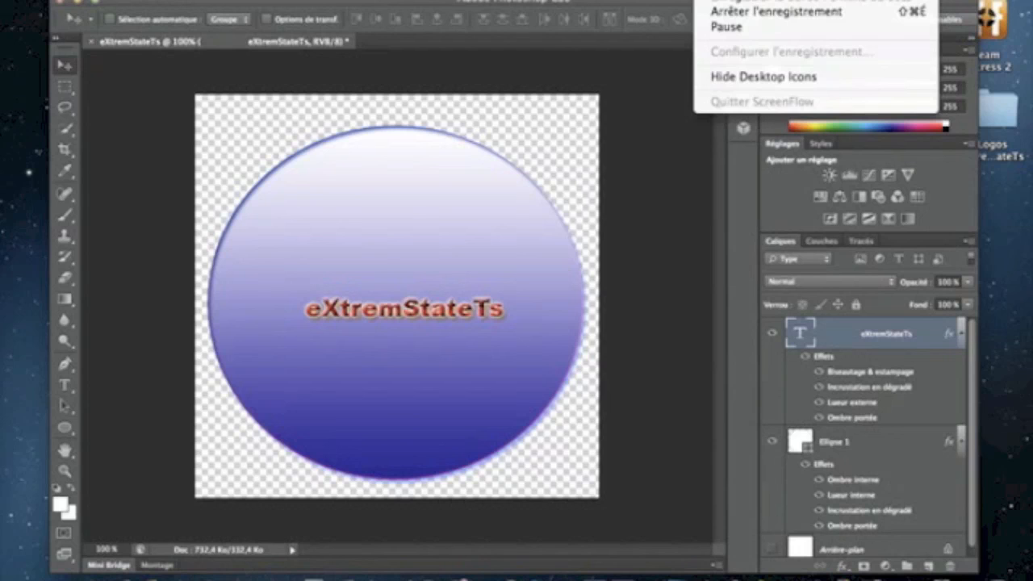